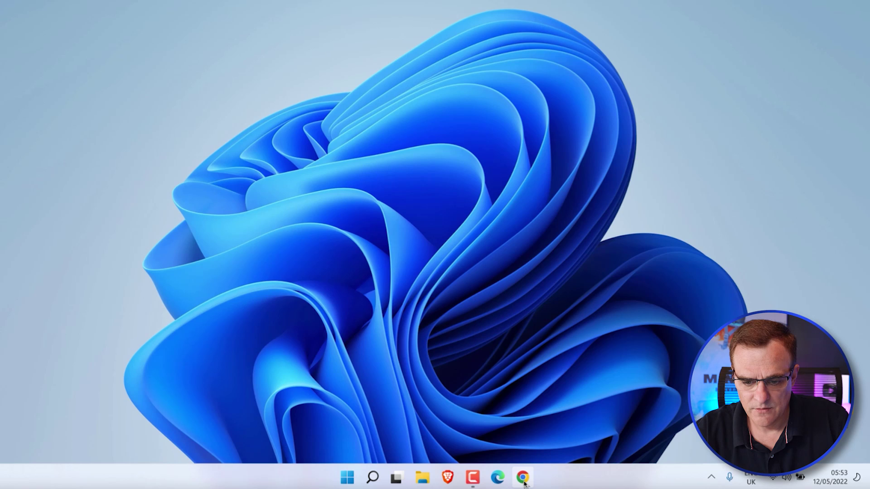
# - Open Chrome and go to find.synology.com
pyautogui.click(523, 479)
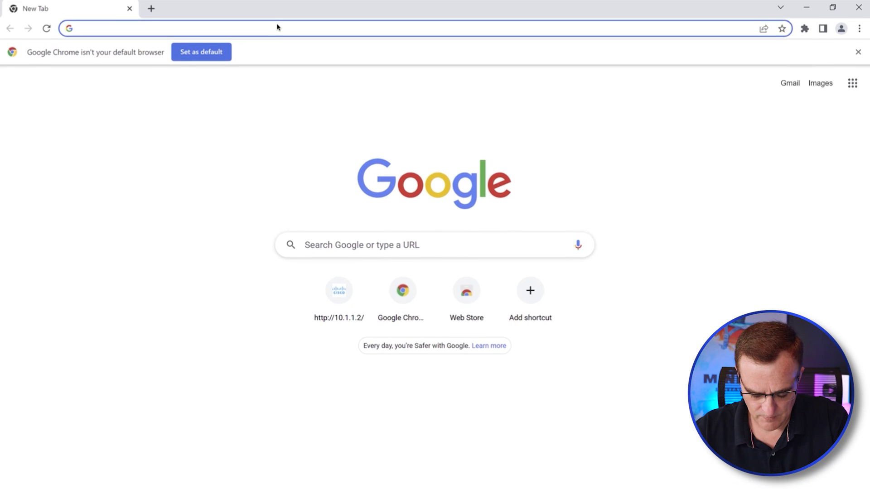
pyautogui.write('find.synology')
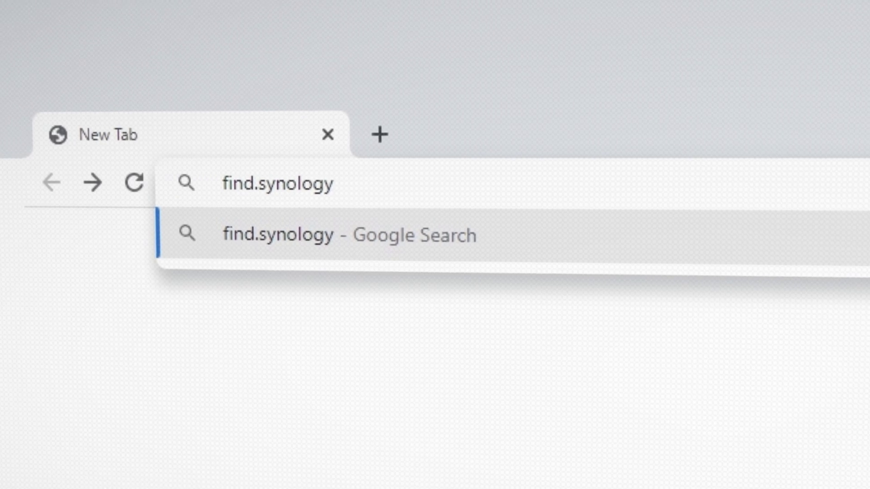
pyautogui.write('.com')
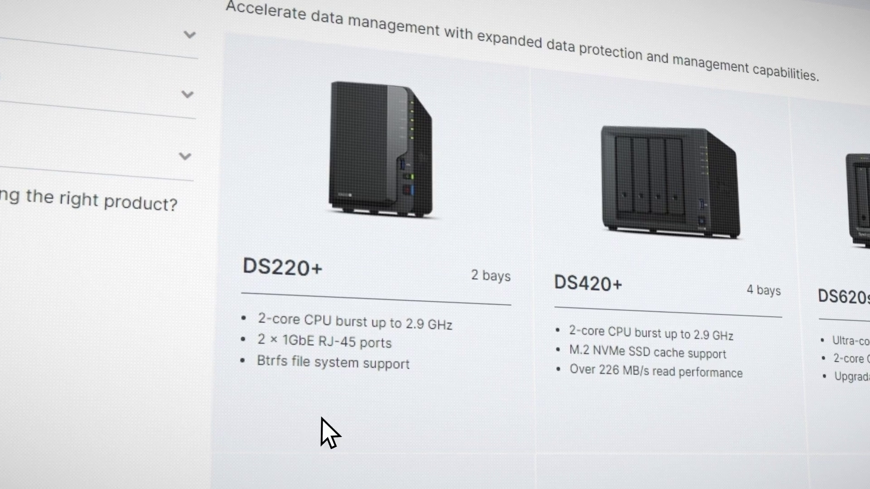
# - Choose the DS220+ model from Synology's NAS lineup
pyautogui.click(349, 412)
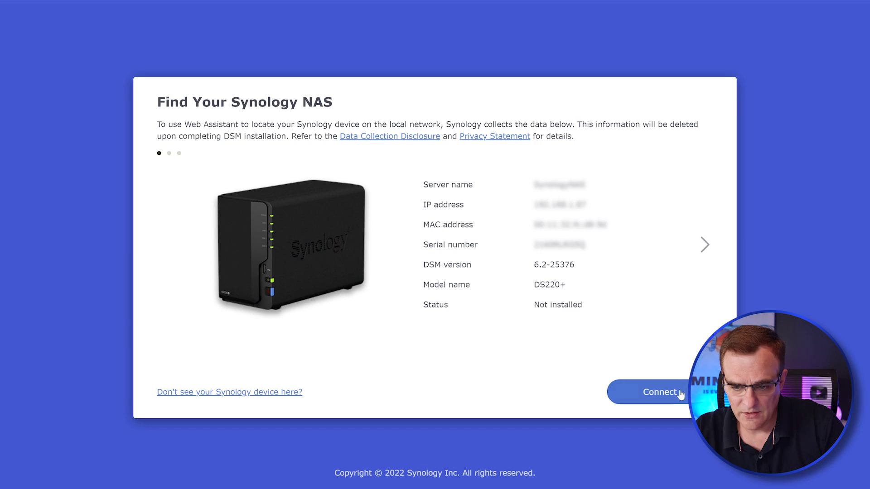
# - Connect to the found DS220+, accept the EULA, and continue past the Privacy Statement
pyautogui.click(679, 392)
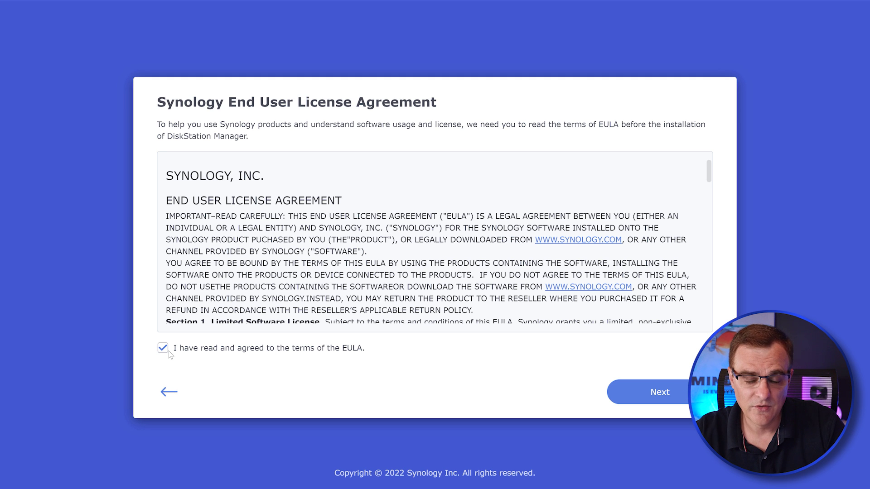
pyautogui.click(637, 390)
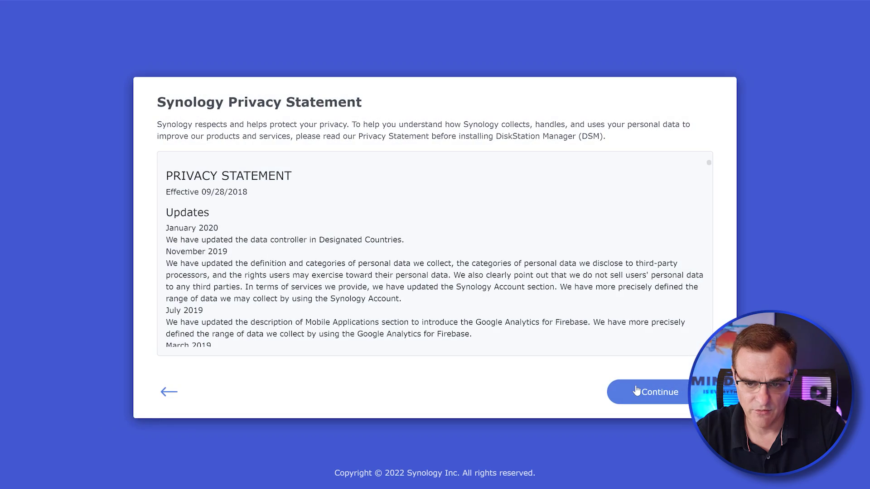
pyautogui.scroll(-20, 484, 251)
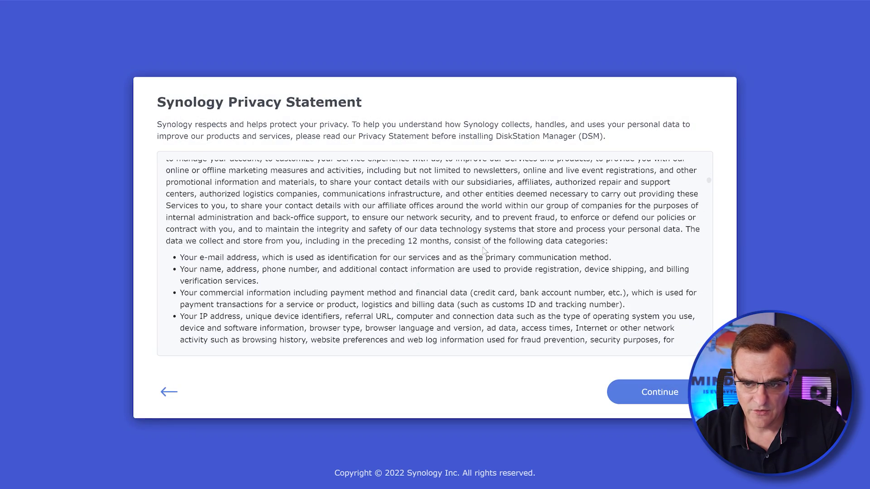
pyautogui.scroll(-20, 484, 251)
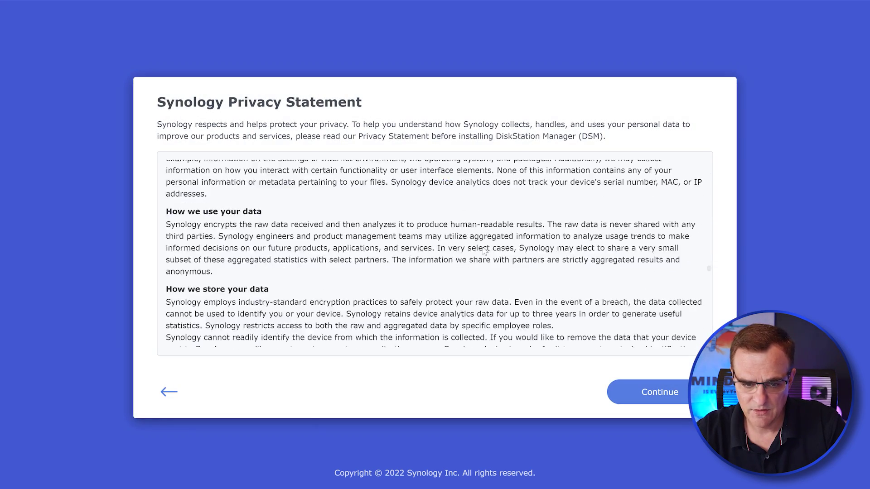
pyautogui.scroll(-10, 480, 245)
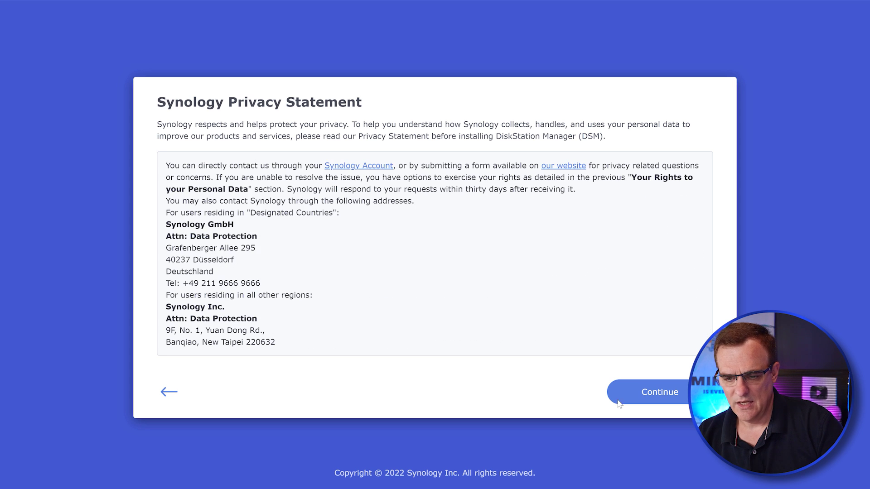
pyautogui.click(672, 396)
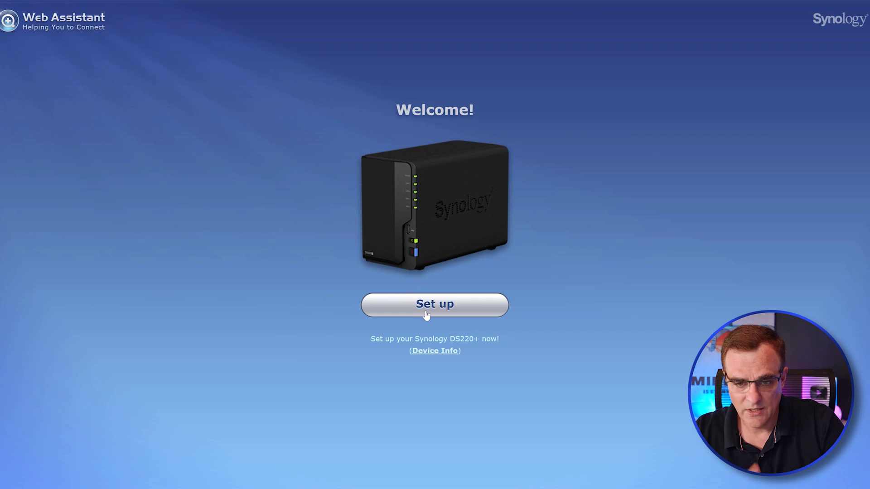
# - Start setting up the NAS from the Web Assistant welcome page
pyautogui.click(430, 310)
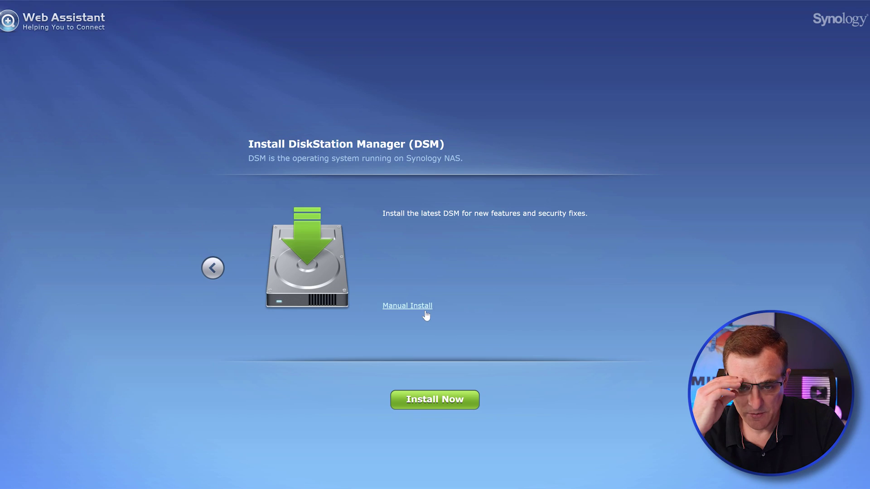
# - Choose Install Now for the latest DSM on the DS220+
pyautogui.click(435, 400)
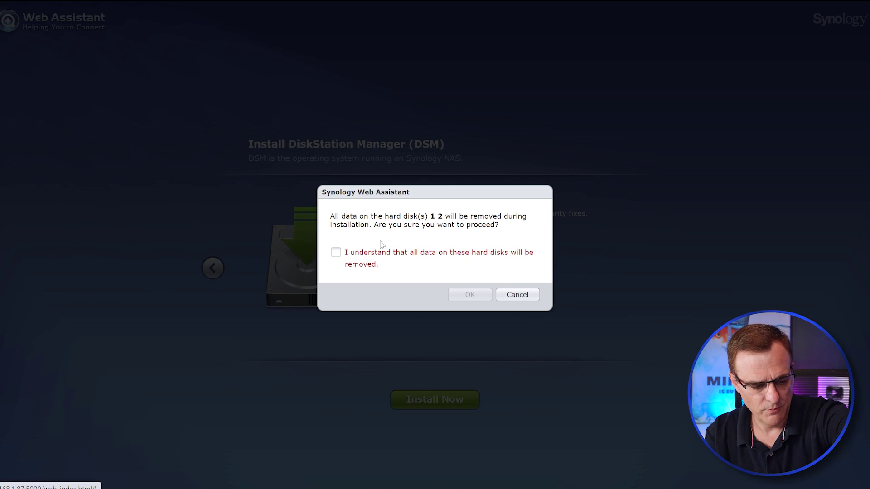
# - Acknowledge that all data on hard disks 1 and 2 will be removed and install DSM
pyautogui.click(337, 252)
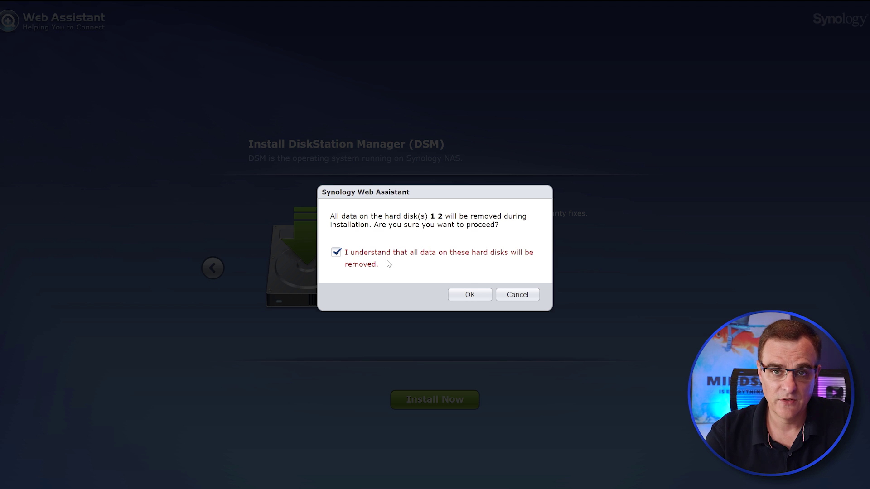
pyautogui.click(466, 294)
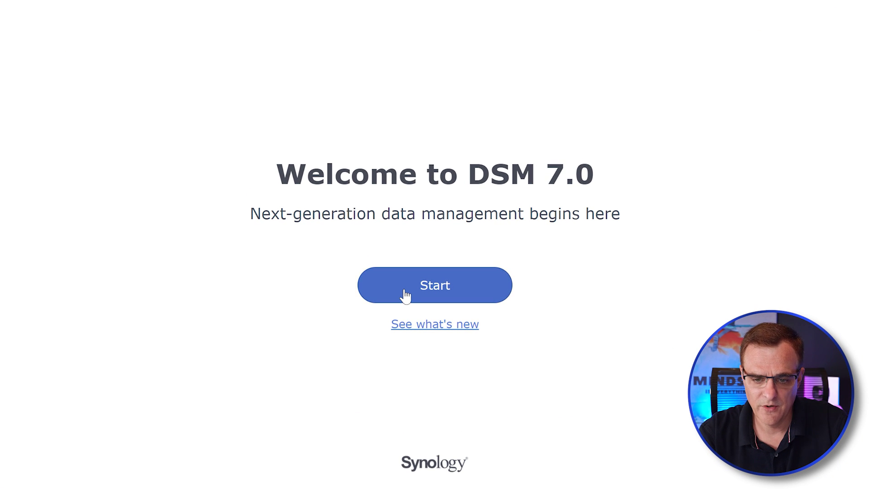
# - Start the DSM 7.0 initial setup and name the device ds220_1
pyautogui.click(405, 295)
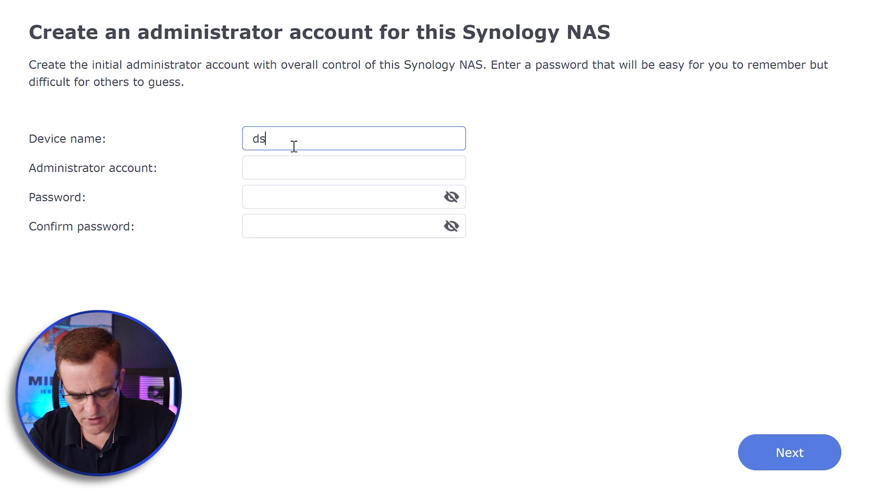
pyautogui.write('220_1')
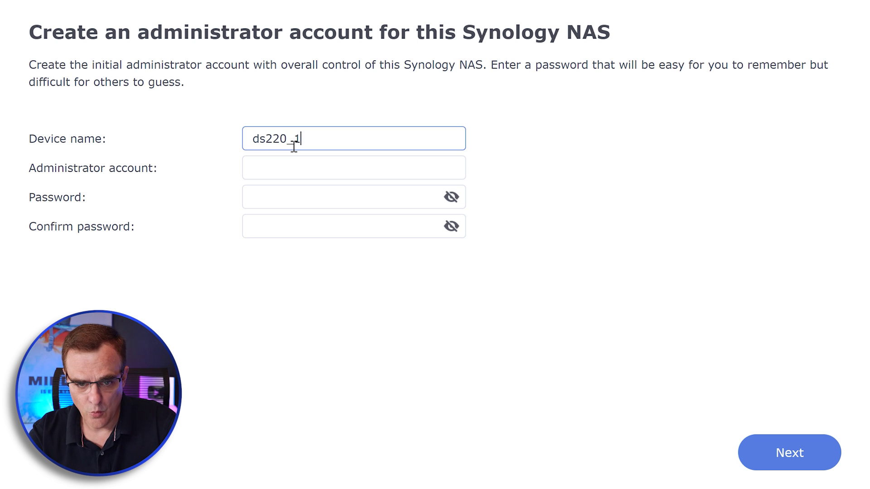
pyautogui.click(297, 169)
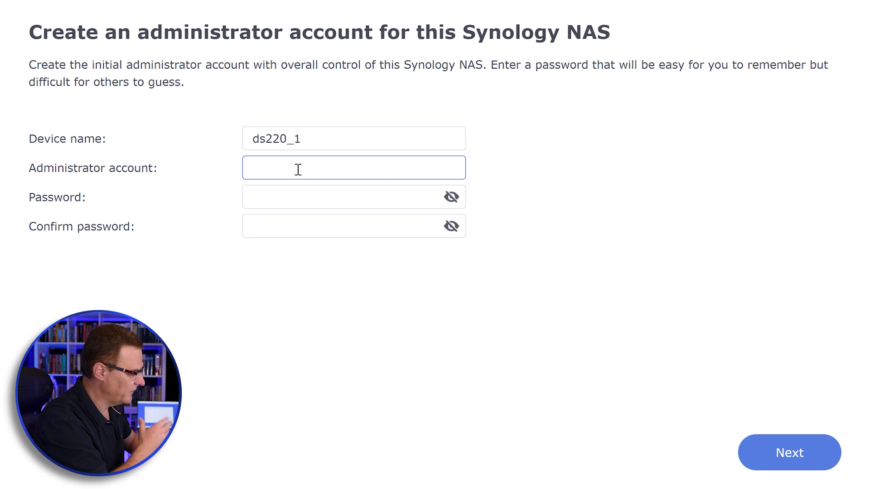
# - Create the administrator account with its password and keep the recommended important-updates-only option
pyautogui.write('davidb')
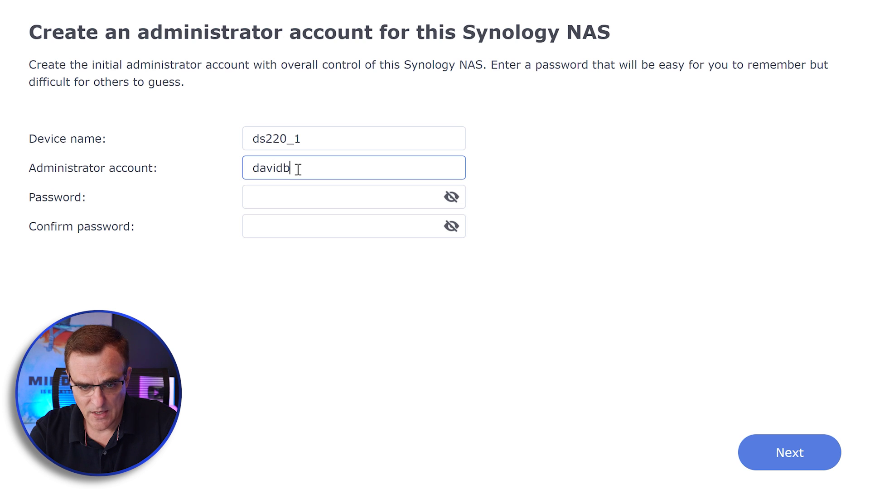
pyautogui.press('Tab')
pyautogui.hotkey('ctrl', 'v')
pyautogui.click(285, 253)
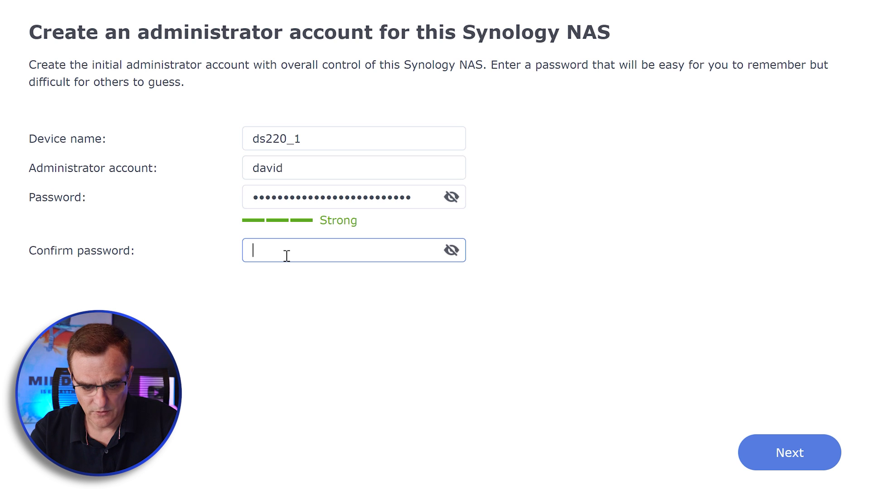
pyautogui.hotkey('ctrl', 'v')
pyautogui.click(759, 452)
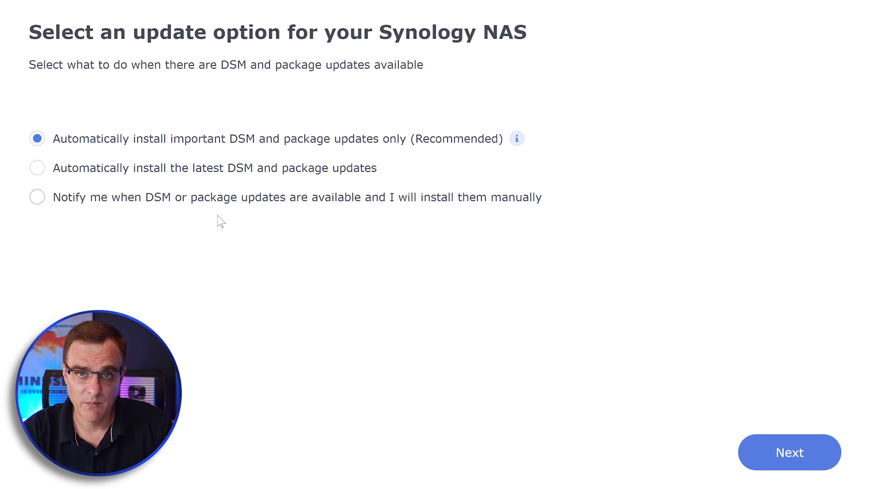
pyautogui.click(770, 450)
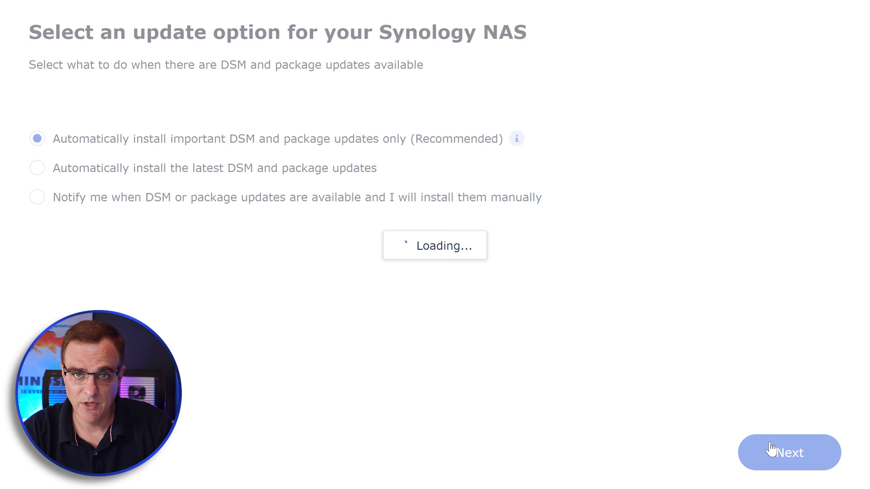
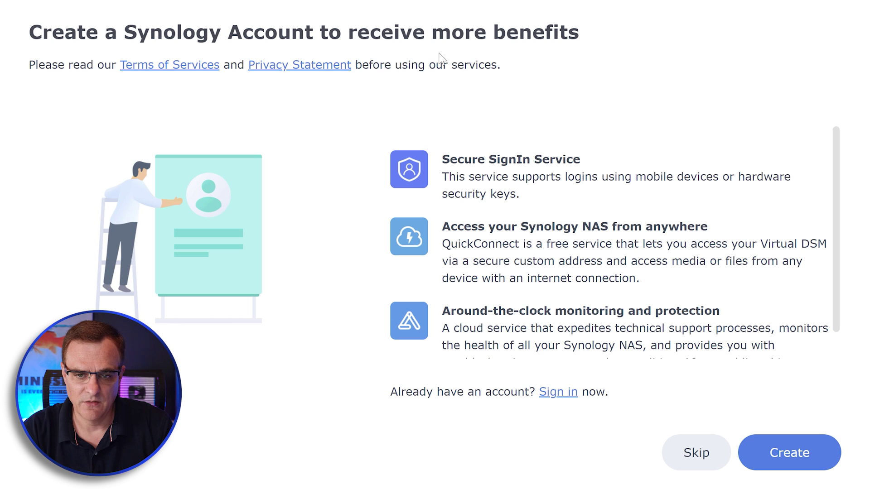
# - Sign up with the user's e-mail address and confirm it with the emailed verification code
pyautogui.scroll(-1, 562, 272)
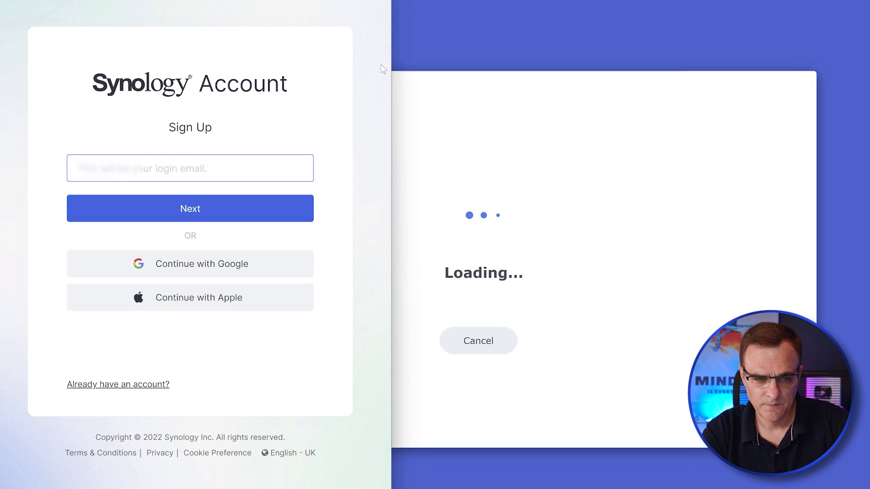
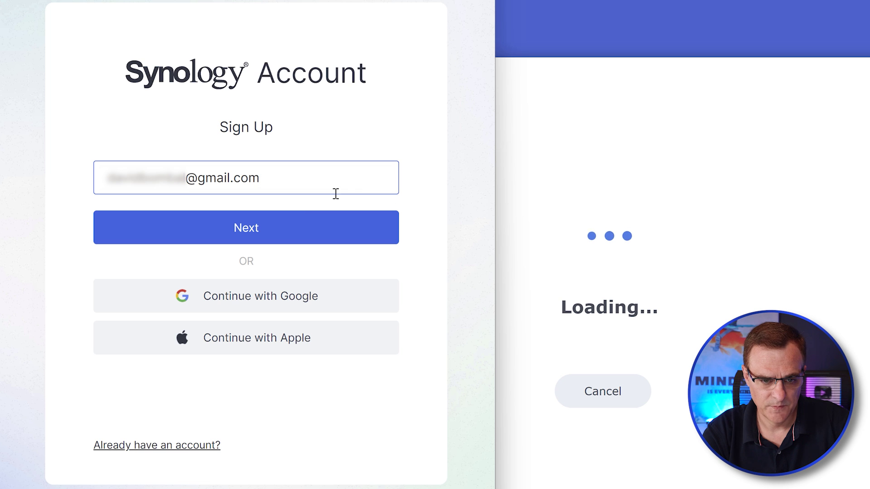
pyautogui.click(285, 222)
pyautogui.click(258, 264)
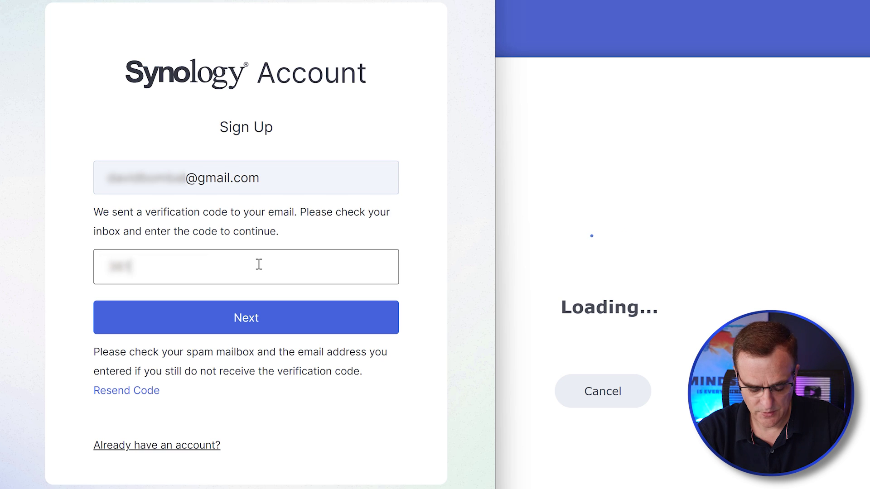
pyautogui.click(225, 328)
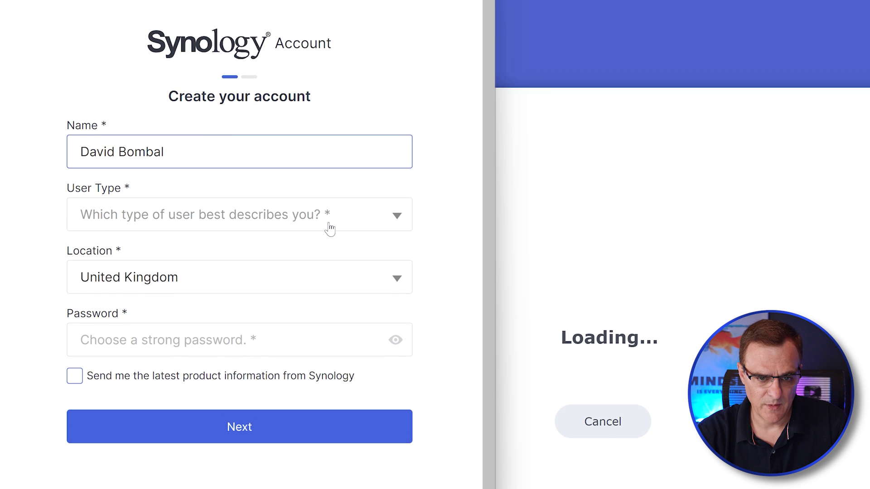
# - Set Home user type and a pasted password, accept Terms and Privacy, and submit
pyautogui.click(330, 229)
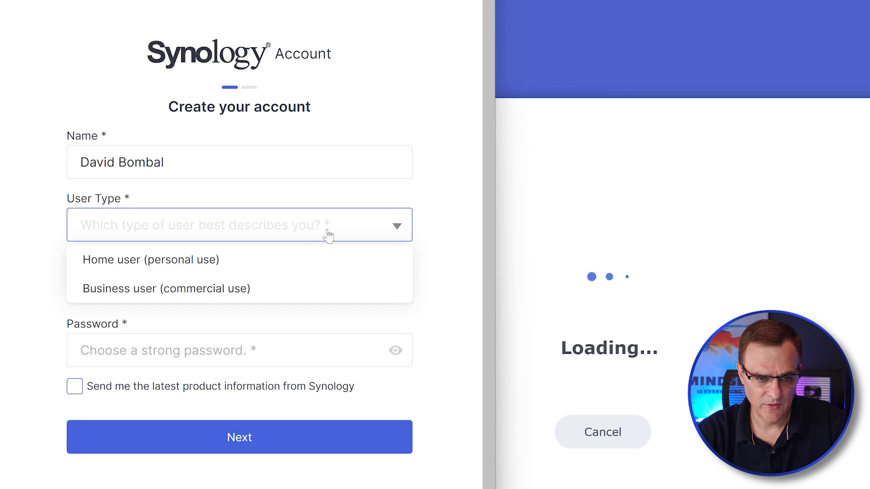
pyautogui.click(231, 248)
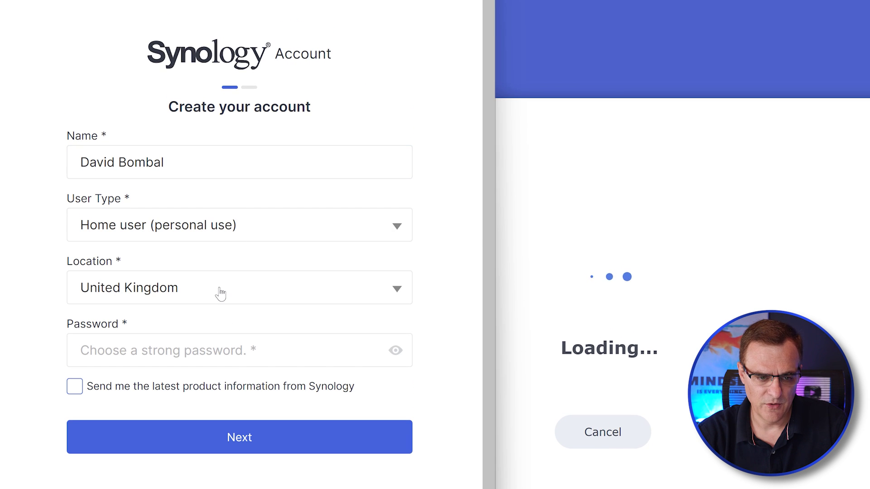
pyautogui.click(223, 357)
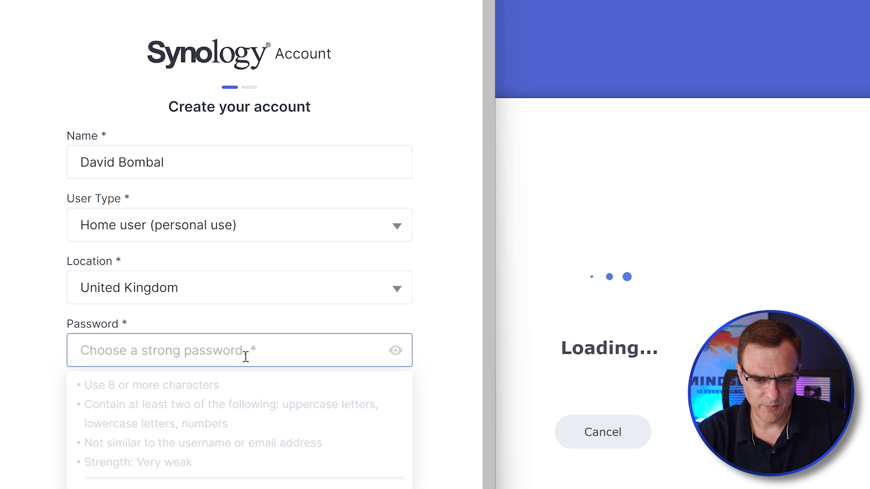
pyautogui.hotkey('ctrl', 'v')
pyautogui.click(286, 448)
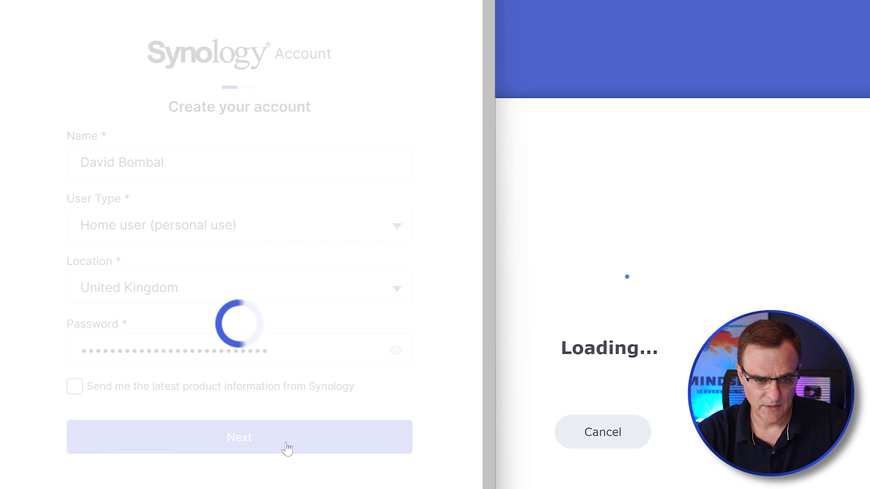
pyautogui.click(75, 427)
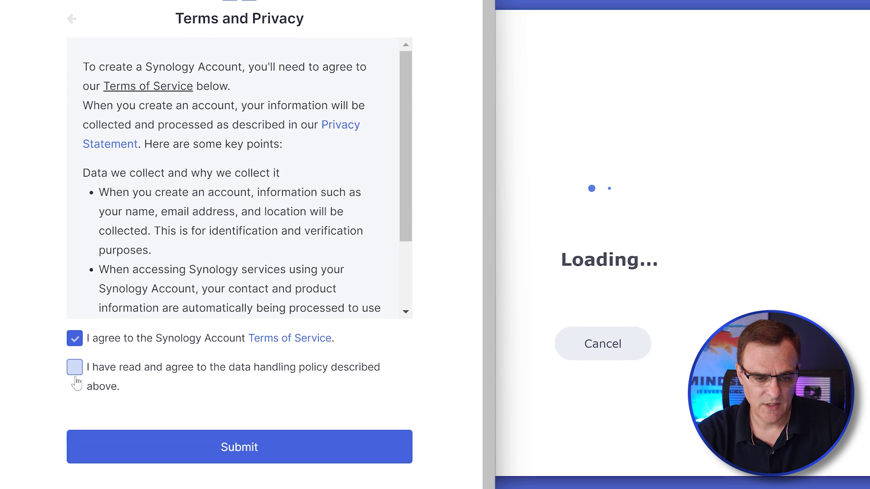
pyautogui.click(75, 438)
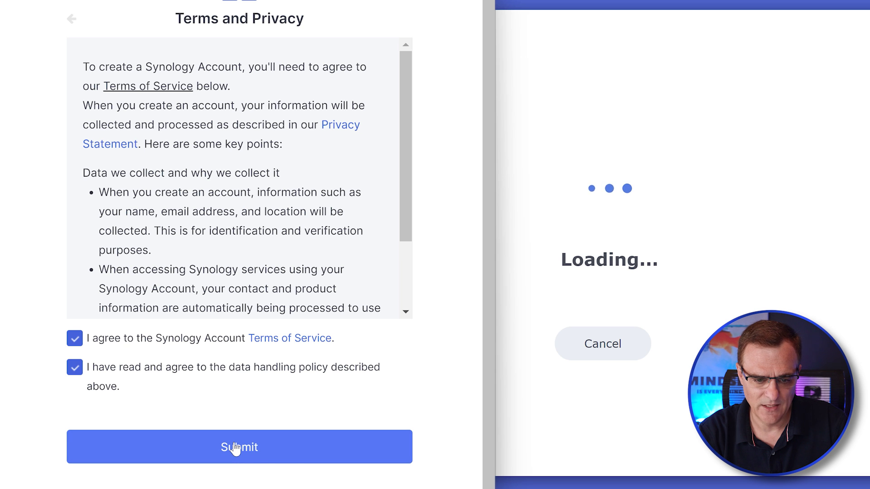
pyautogui.click(234, 448)
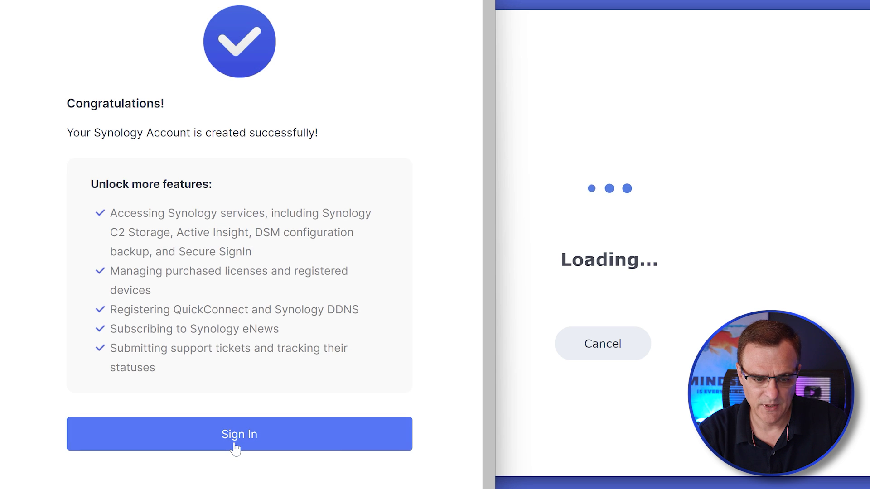
# - Sign in with the new Synology Account and register a QuickConnect ID
pyautogui.click(244, 437)
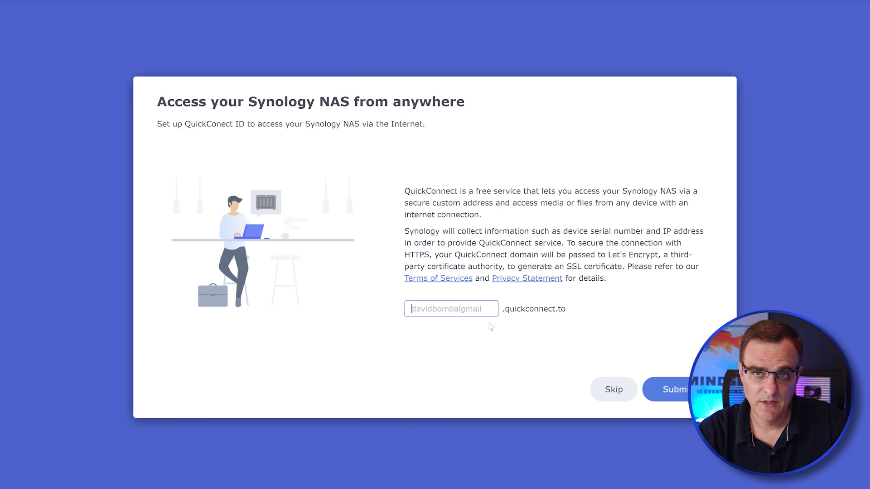
pyautogui.write('d')
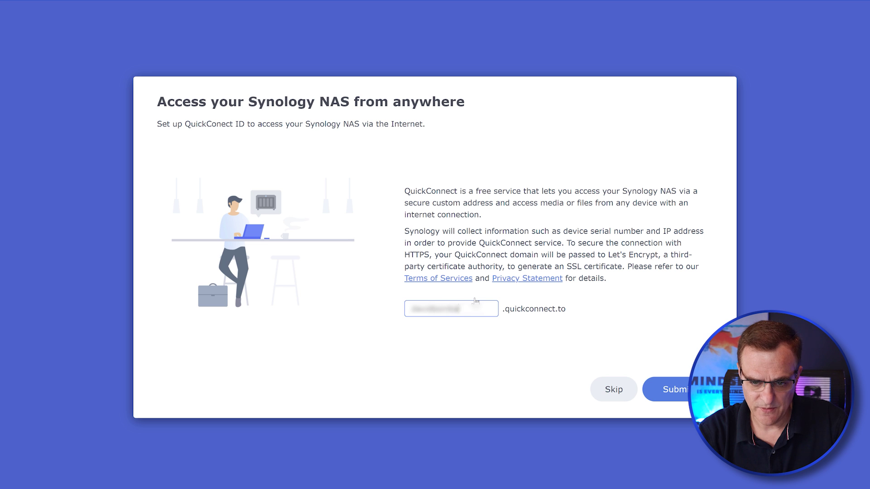
pyautogui.click(669, 395)
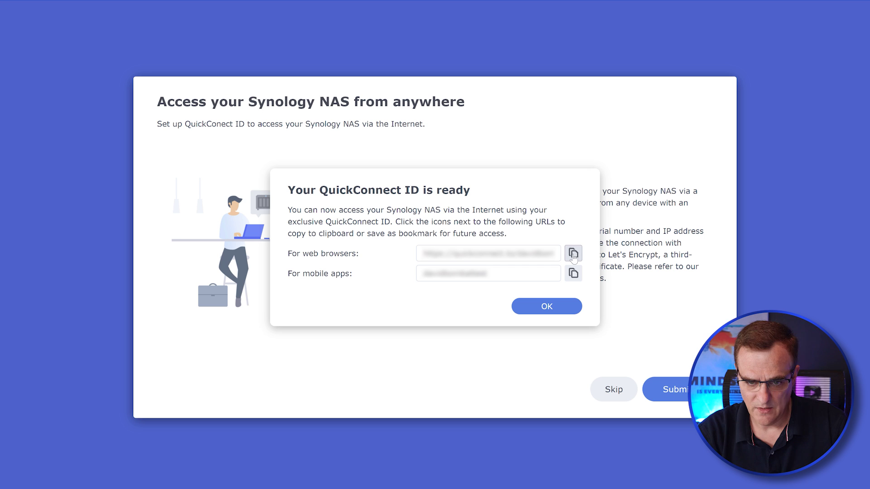
# - Paste the QuickConnect web URL and ID into Notepad, then confirm with OK
pyautogui.click(573, 253)
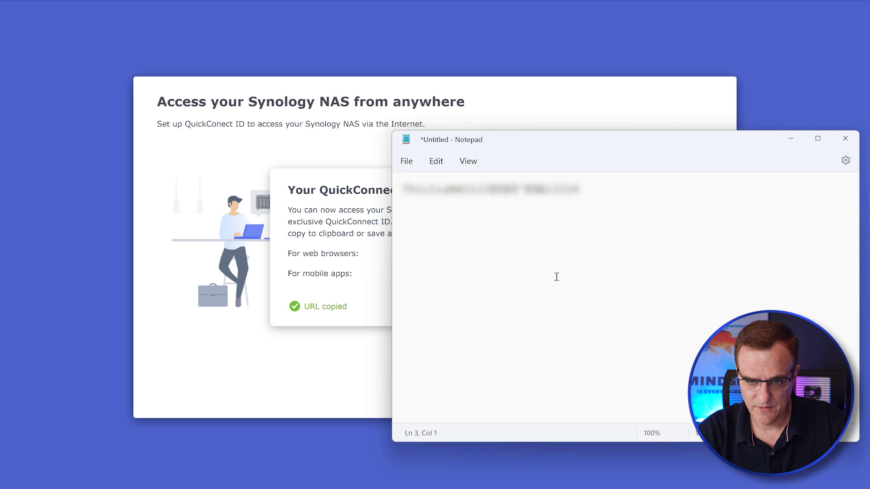
pyautogui.hotkey('ctrl', 'v')
pyautogui.press('Return')
pyautogui.press('Return')
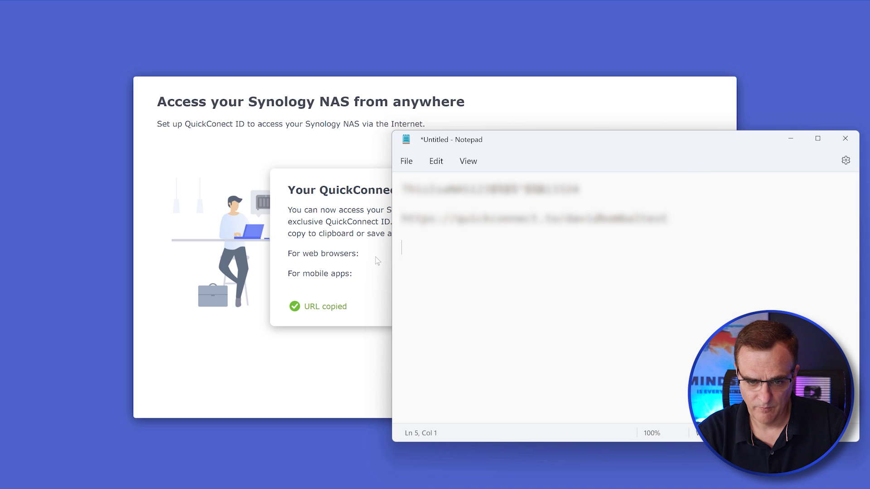
pyautogui.click(376, 261)
pyautogui.click(573, 273)
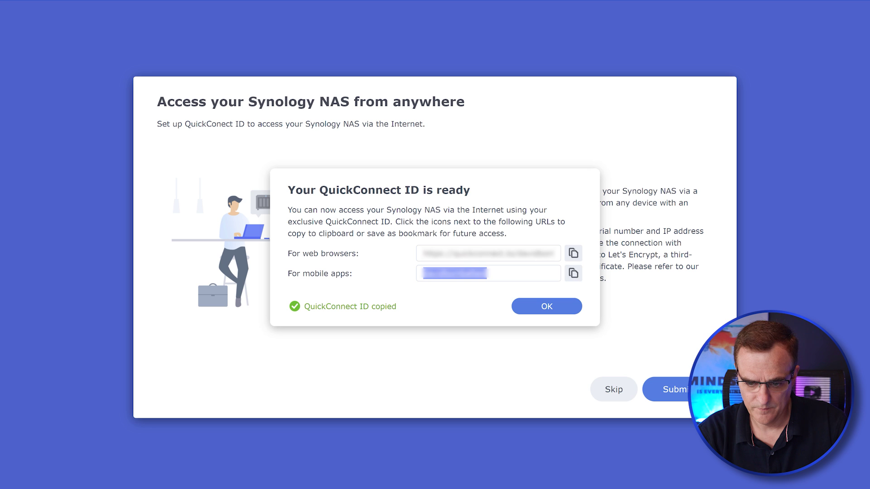
pyautogui.click(563, 478)
pyautogui.hotkey('ctrl', 'v')
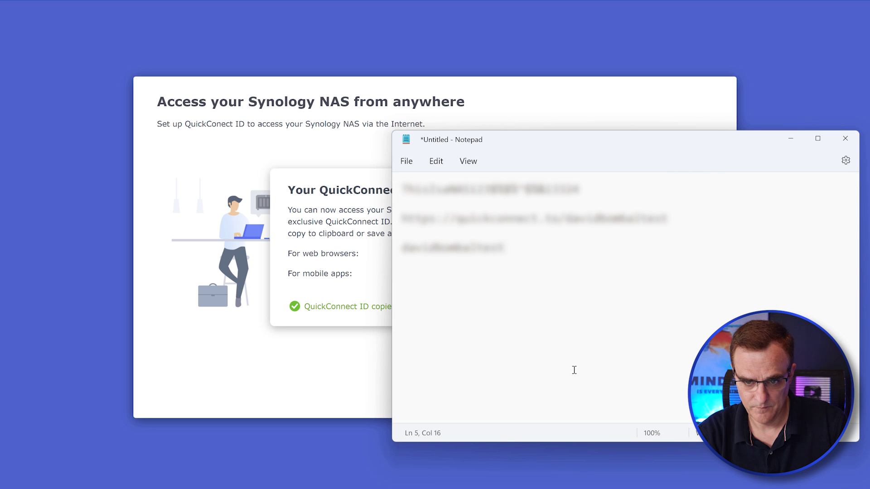
pyautogui.click(789, 142)
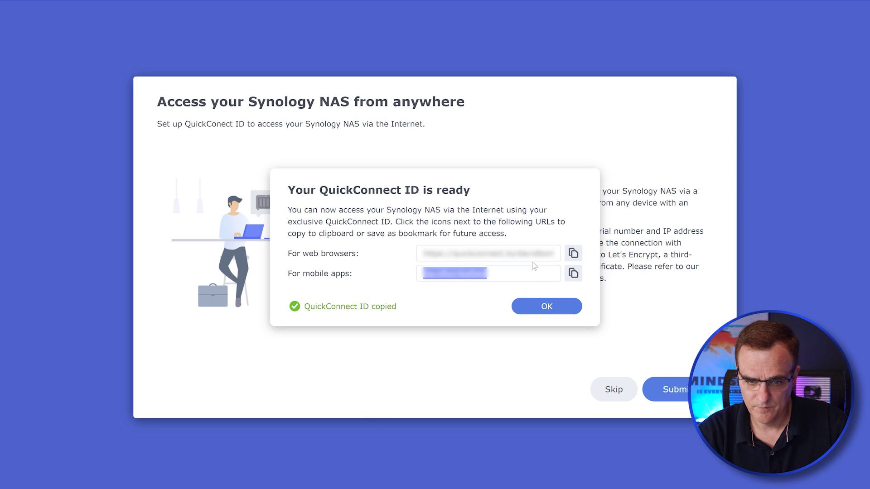
pyautogui.click(558, 306)
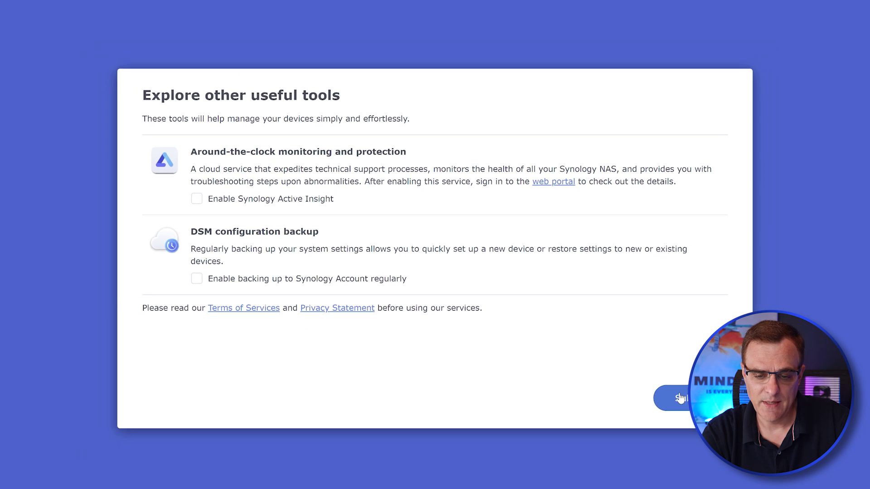
# - Skip the optional tools page and choose Create Now for a storage pool and volume
pyautogui.click(680, 398)
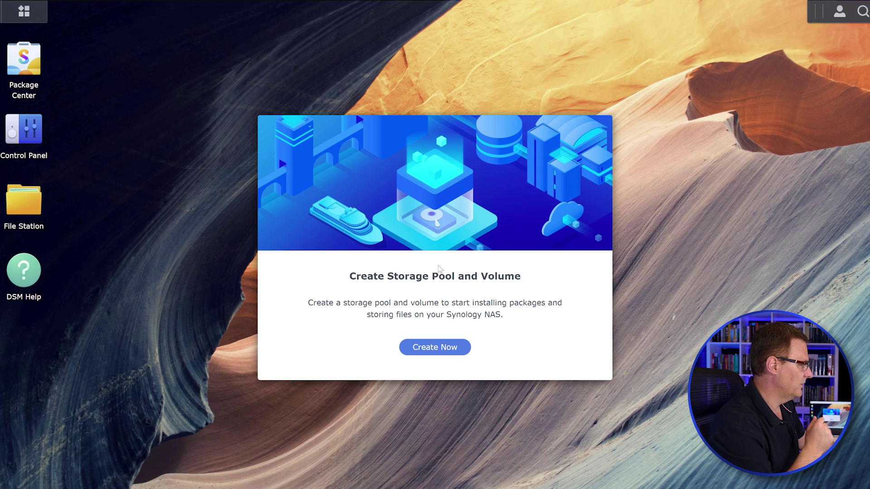
pyautogui.click(439, 349)
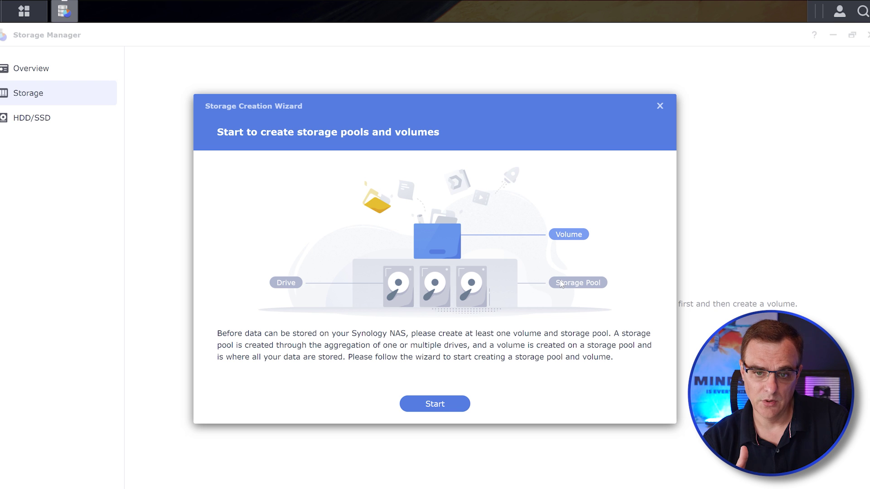
# - Start the Storage Creation Wizard and view the RAID type info tooltip
pyautogui.click(451, 409)
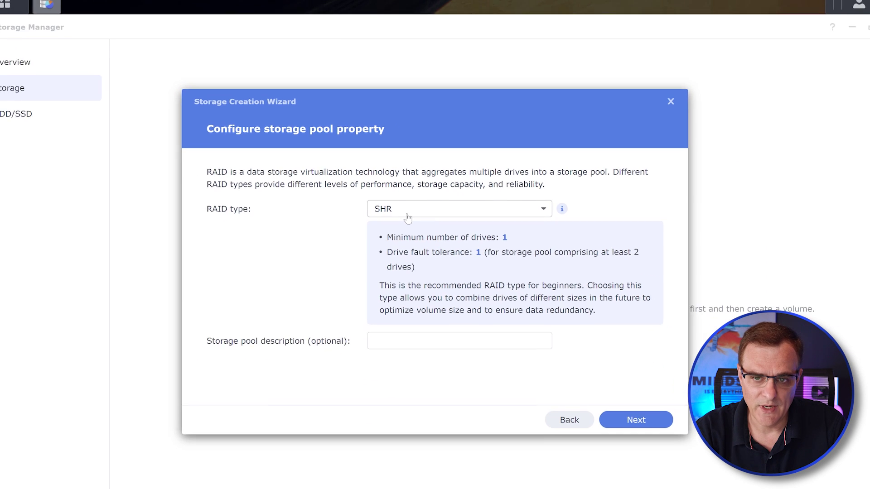
pyautogui.moveTo(648, 217)
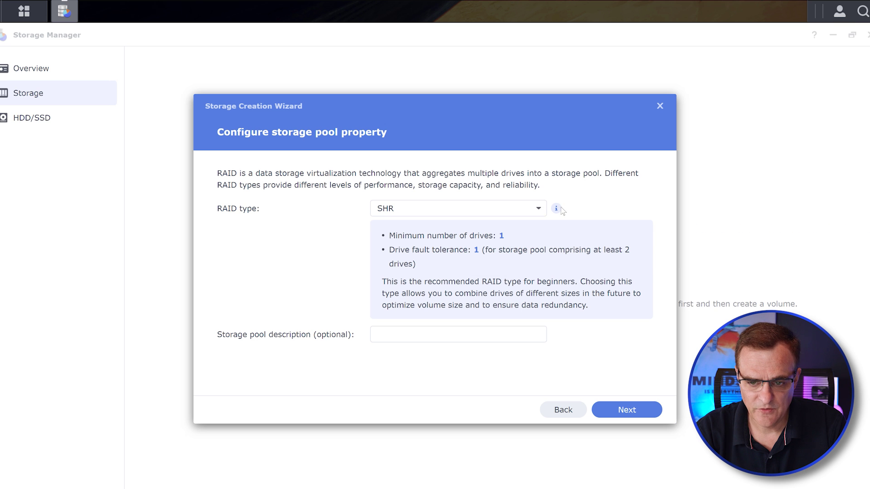
# - Read the RAID requirements article, highlighting SHR's 1 x drive size and RAID 0's capacity
pyautogui.moveTo(558, 211)
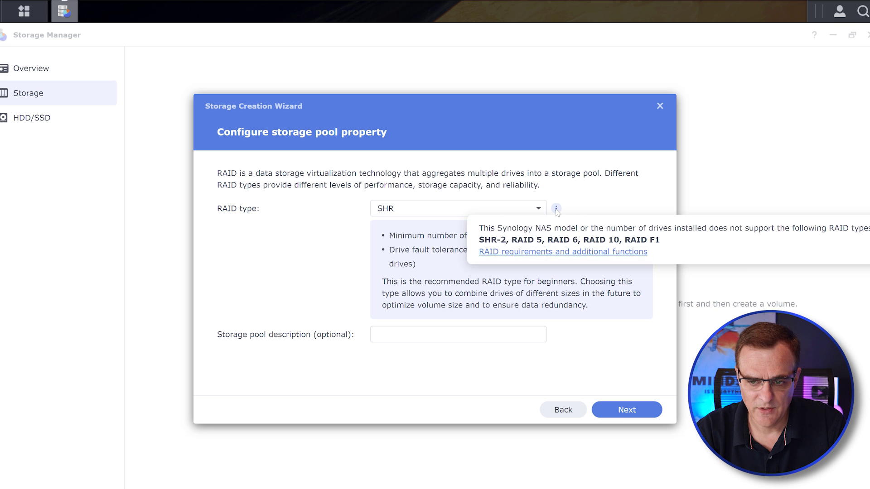
pyautogui.click(566, 252)
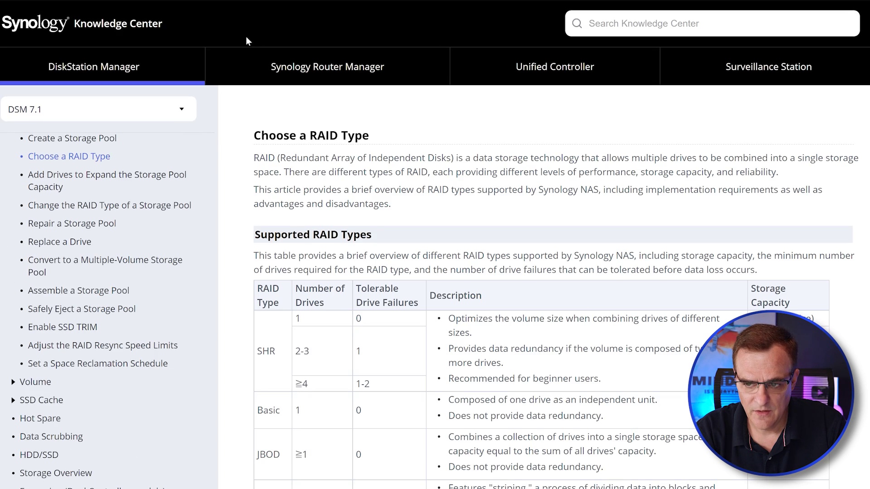
pyautogui.scroll(-3, 412, 216)
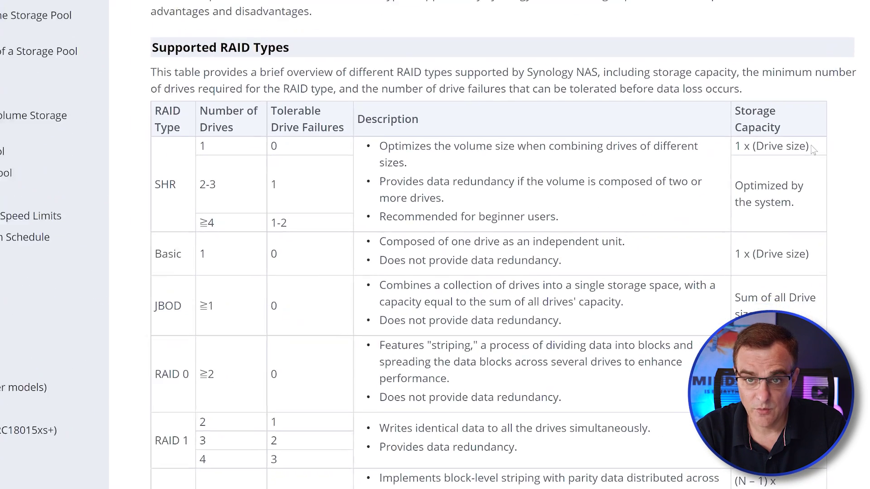
pyautogui.moveTo(814, 200); pyautogui.dragTo(754, 198)
pyautogui.moveTo(724, 89); pyautogui.dragTo(720, 88)
pyautogui.scroll(-3, 167, 267)
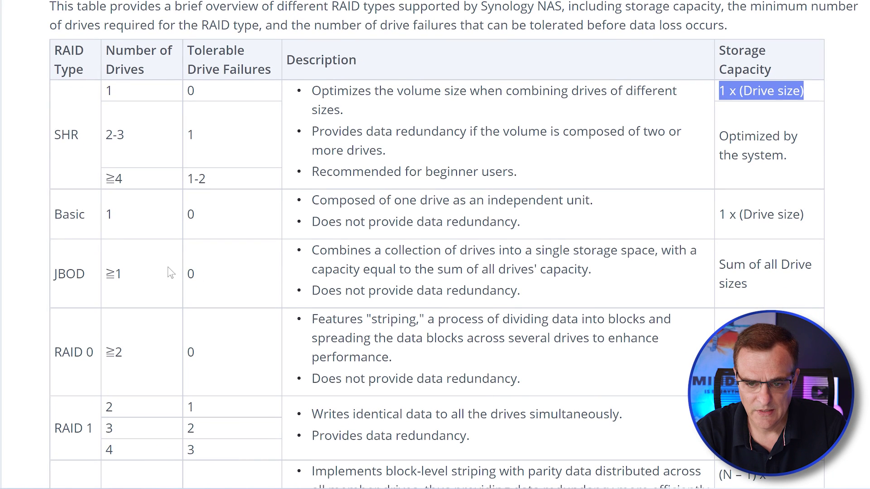
pyautogui.moveTo(316, 162); pyautogui.dragTo(668, 223)
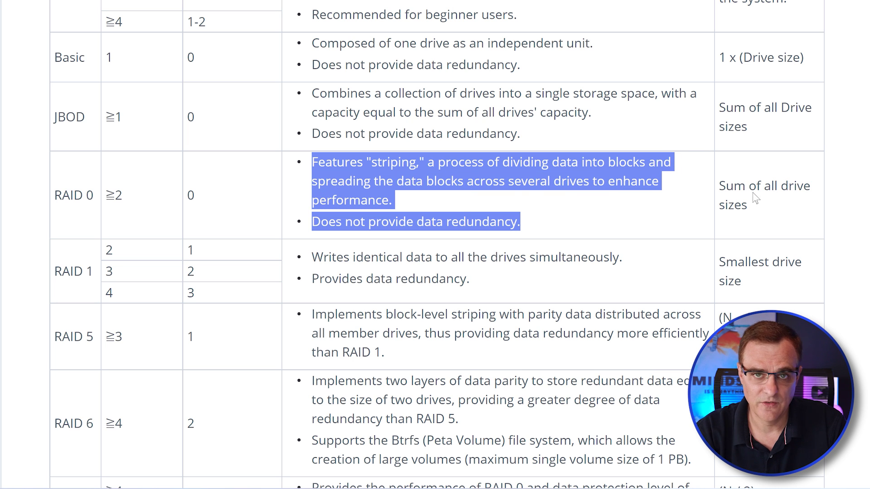
pyautogui.moveTo(720, 181); pyautogui.dragTo(779, 225)
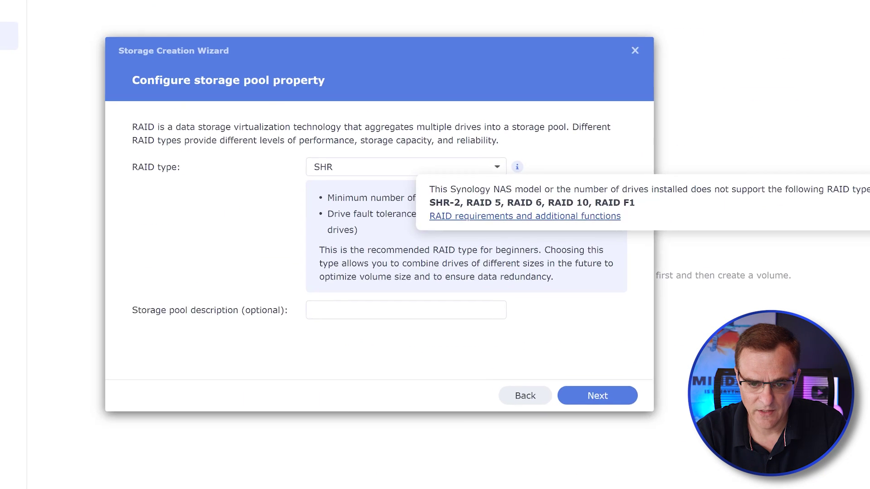
# - Preview RAID 0's description, then set the storage pool's RAID type to RAID 1
pyautogui.click(528, 208)
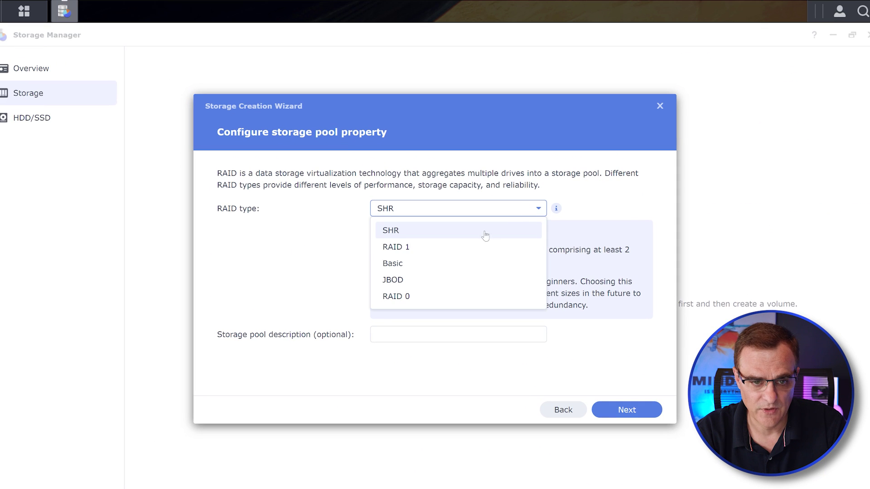
pyautogui.click(407, 297)
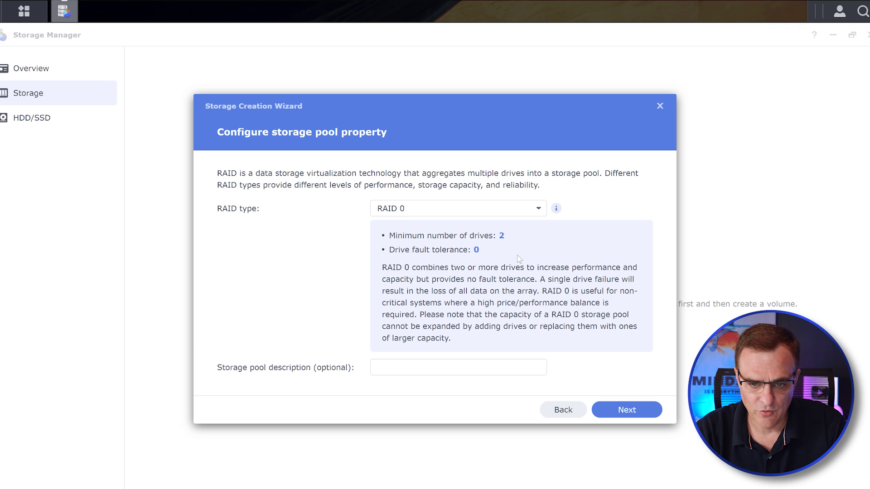
pyautogui.click(529, 213)
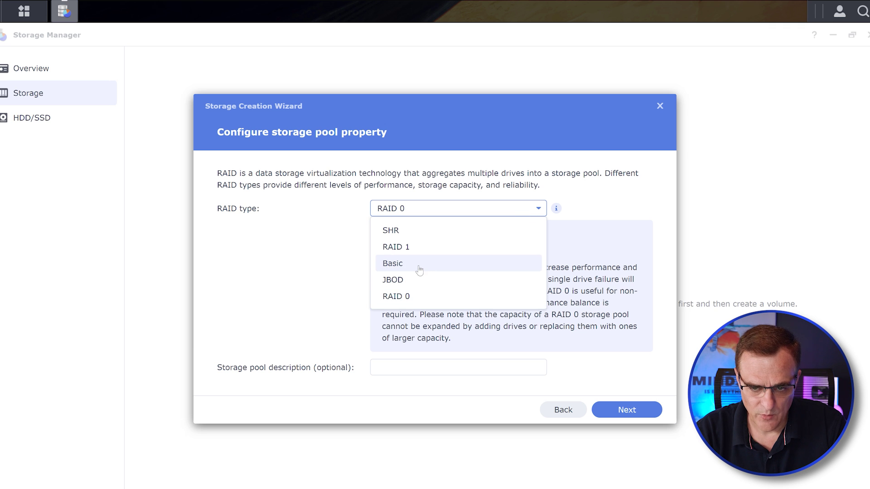
pyautogui.click(415, 246)
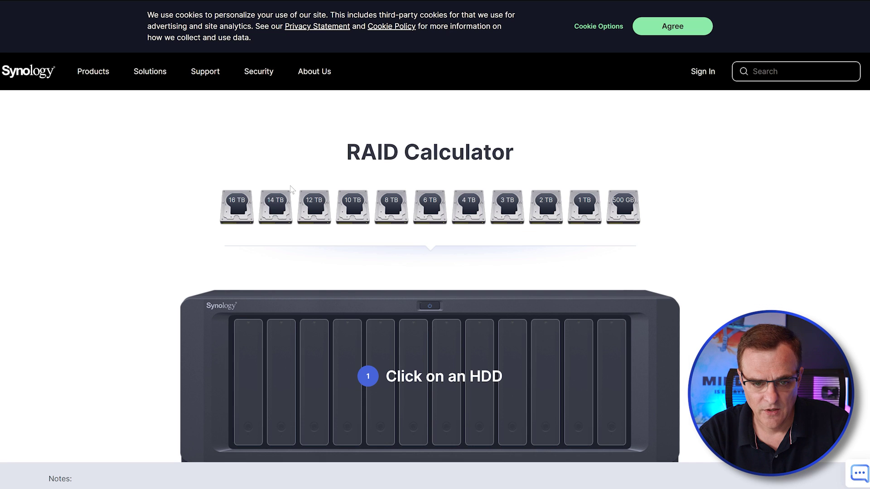
# - Add a 16 TB drive in the RAID Calculator and compare SHR with RAID 0 capacity
pyautogui.click(233, 199)
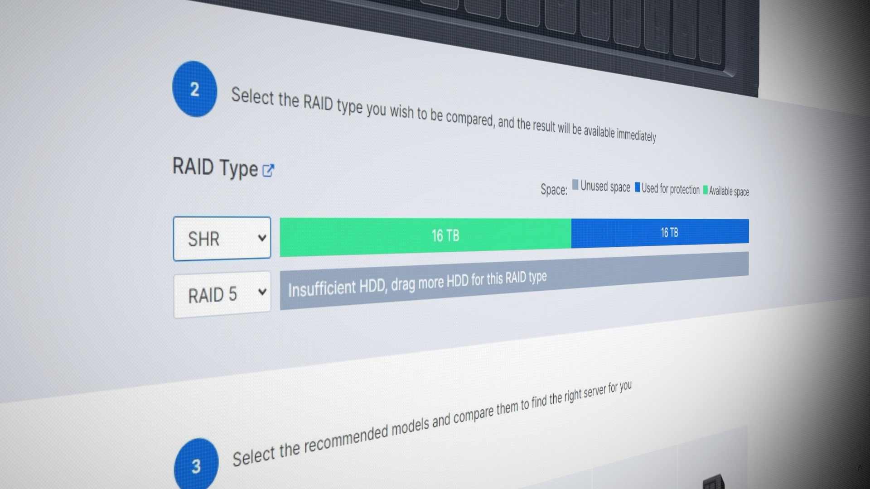
pyautogui.click(237, 317)
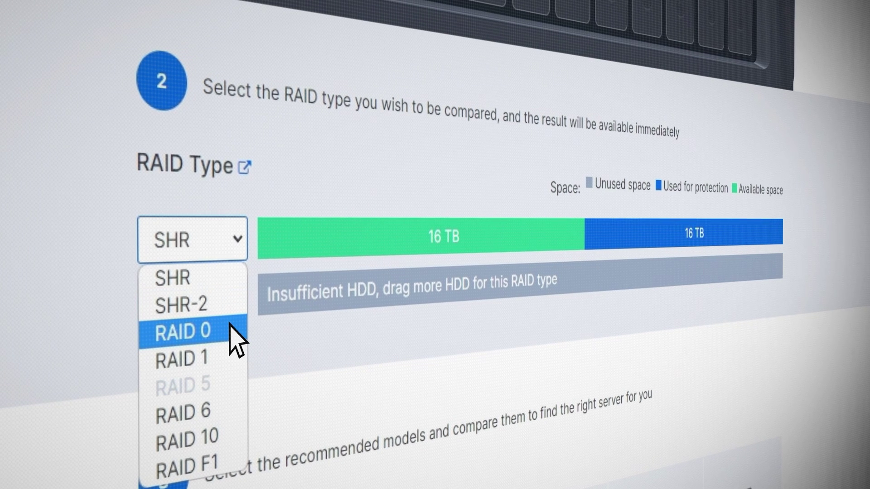
pyautogui.click(227, 329)
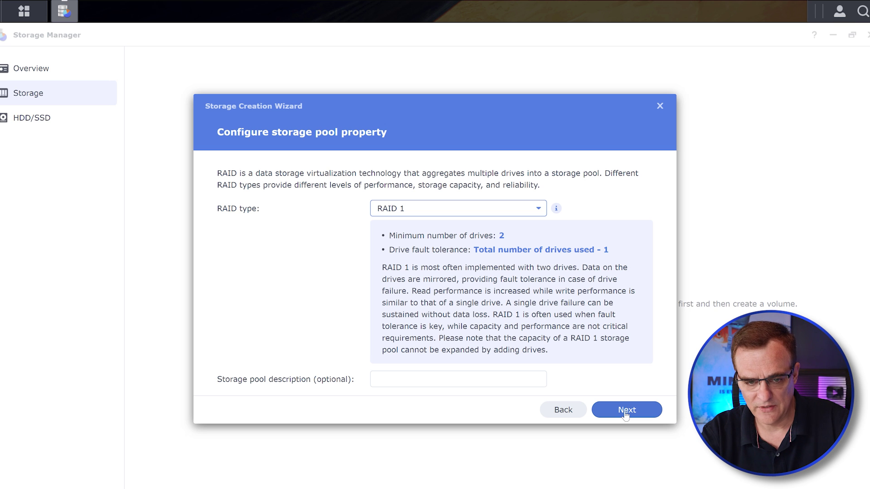
# - Select Drive 1 and Drive 2 for the RAID 1 pool and proceed
pyautogui.click(625, 413)
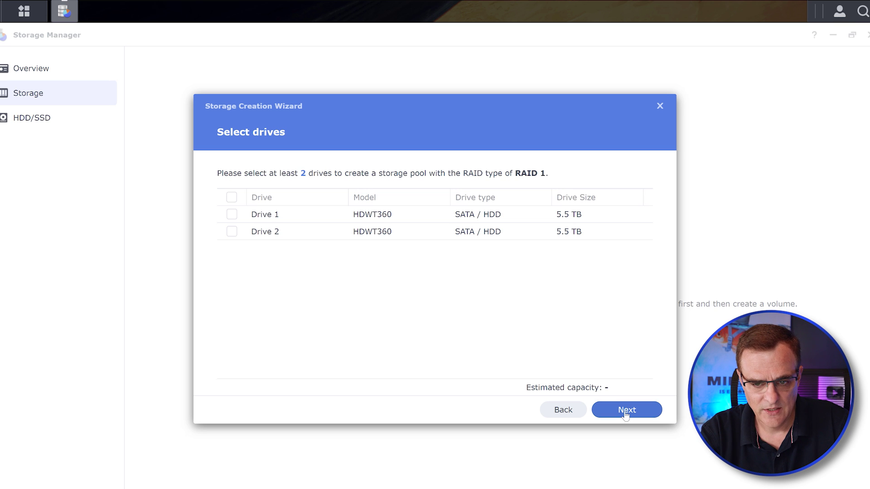
pyautogui.click(232, 214)
pyautogui.click(233, 232)
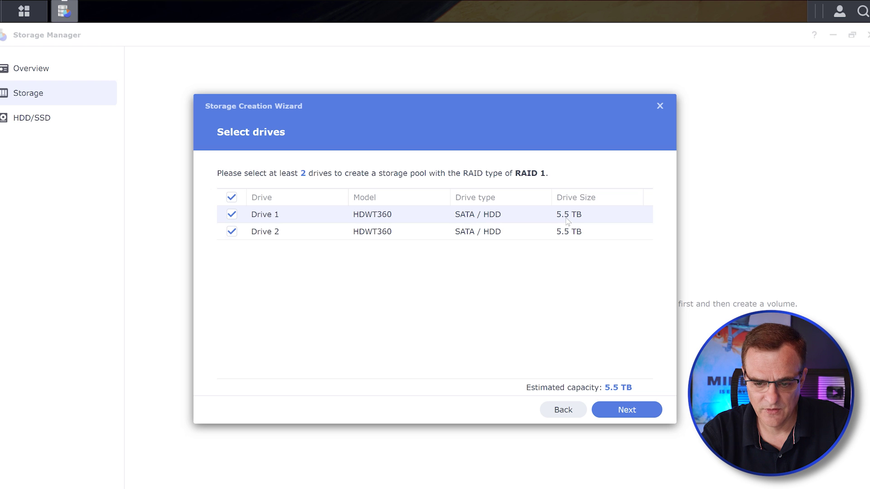
pyautogui.click(626, 409)
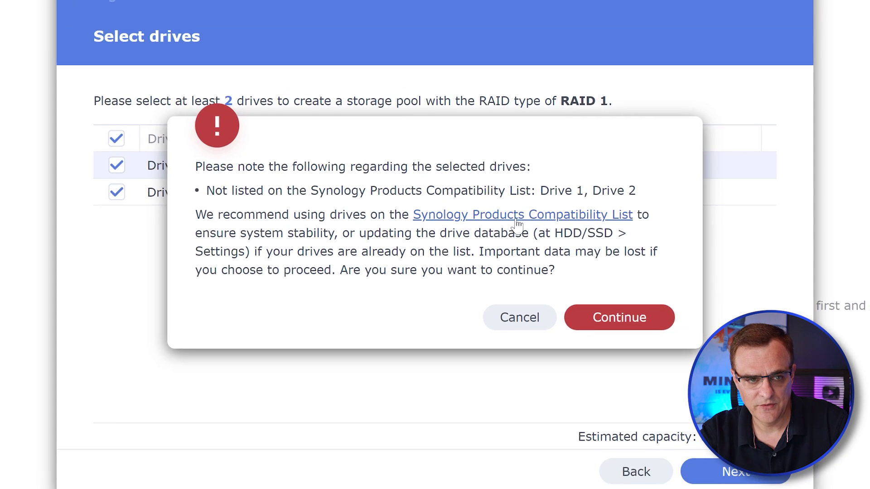
# - Browse the approved hard drives on the Synology Products Compatibility List
pyautogui.click(535, 202)
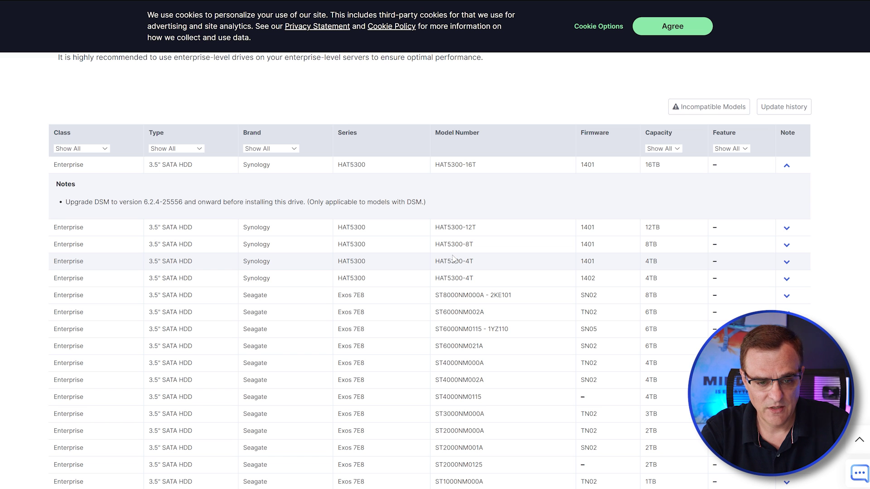
pyautogui.scroll(-3, 317, 226)
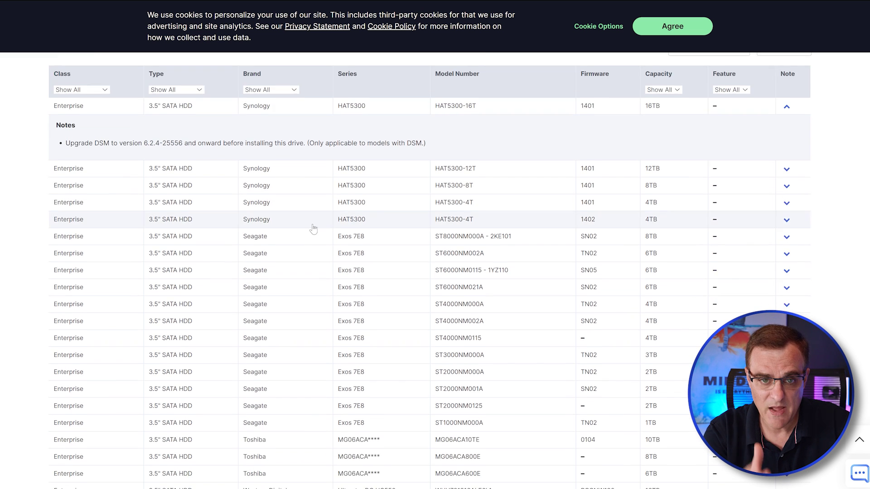
pyautogui.scroll(-2, 233, 247)
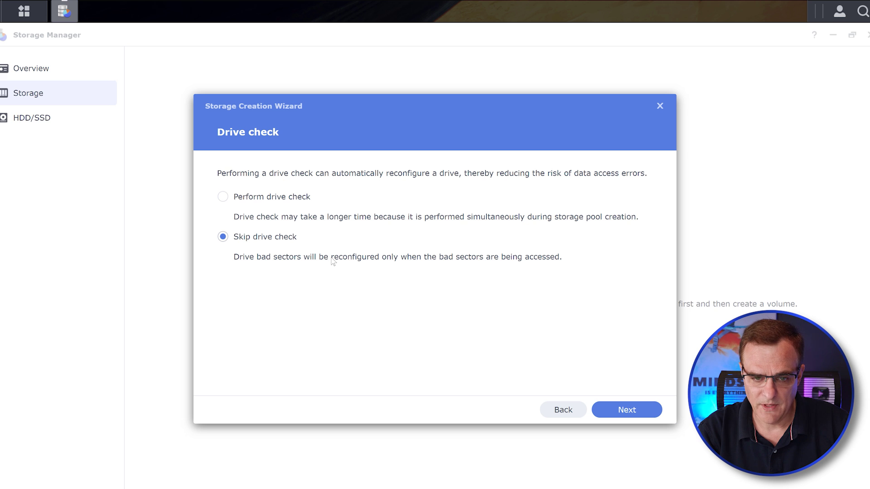
# - Skip the drive check and create Btrfs volume 'My Data Volume' using the full 5584 GB
pyautogui.click(627, 408)
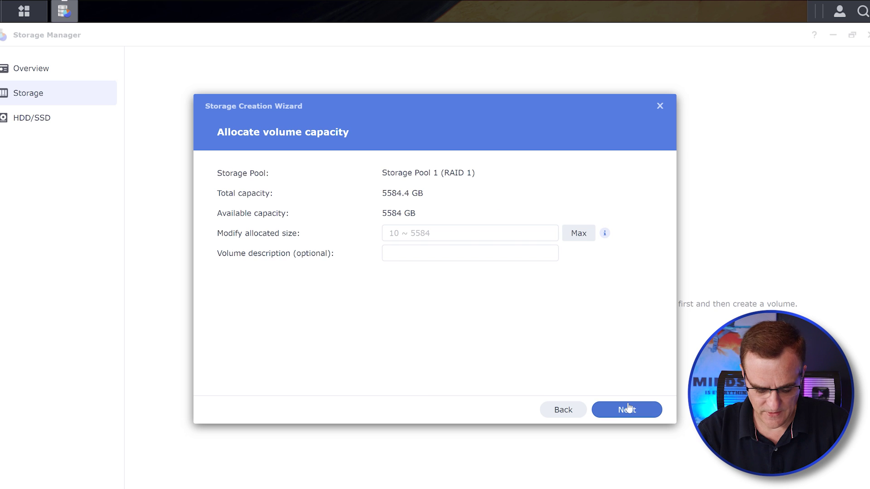
pyautogui.click(417, 256)
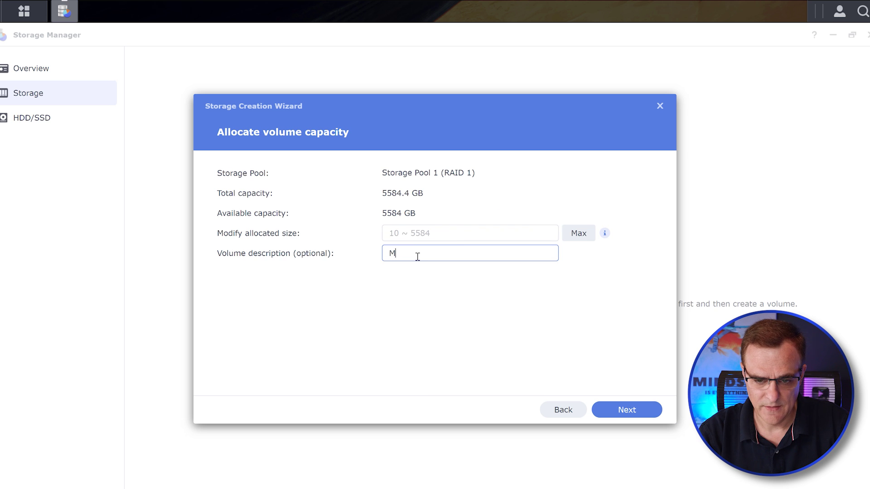
pyautogui.write('My Data Volume')
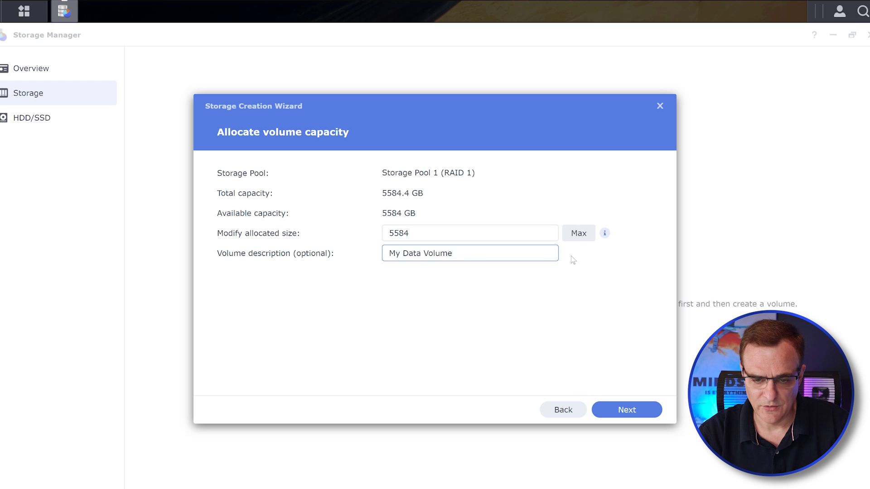
pyautogui.click(571, 237)
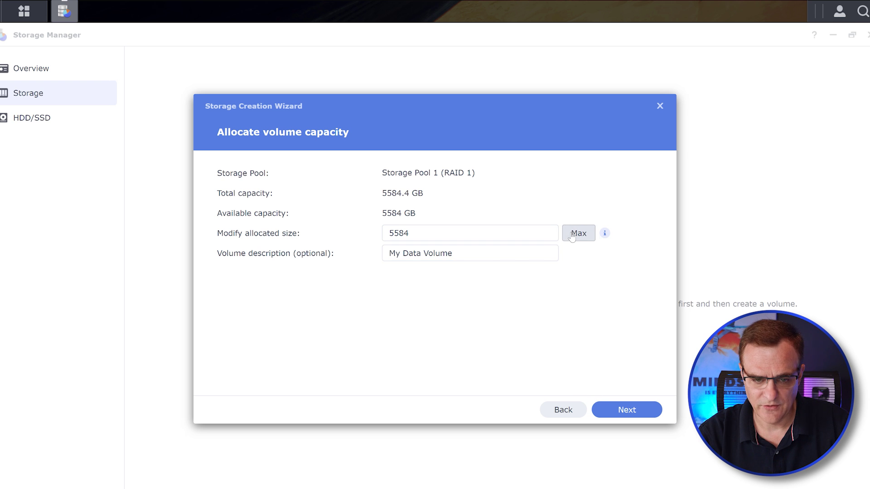
pyautogui.click(612, 409)
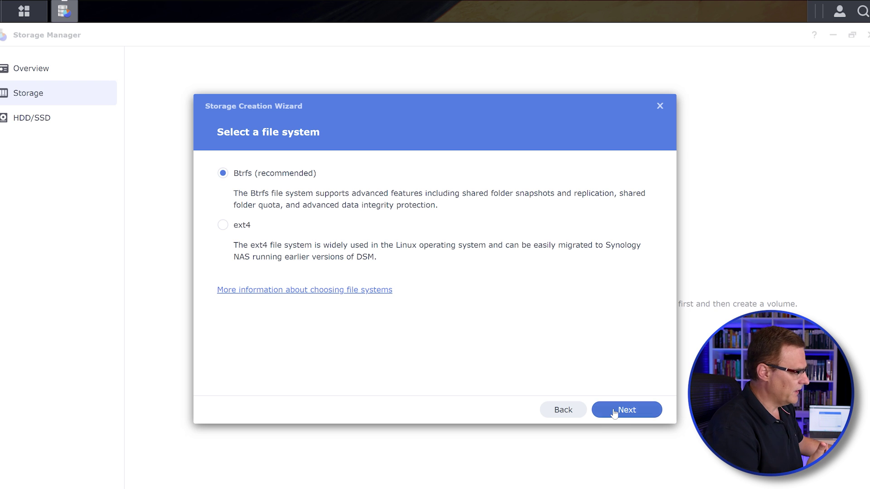
pyautogui.click(613, 412)
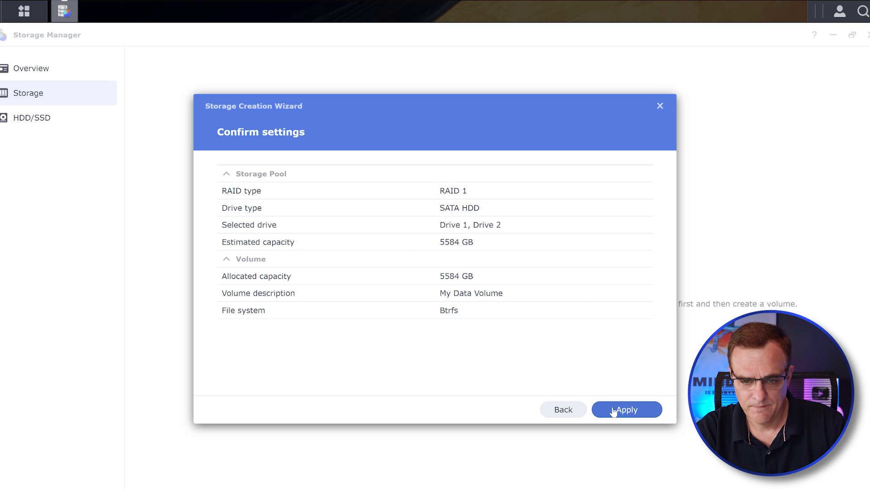
pyautogui.click(613, 412)
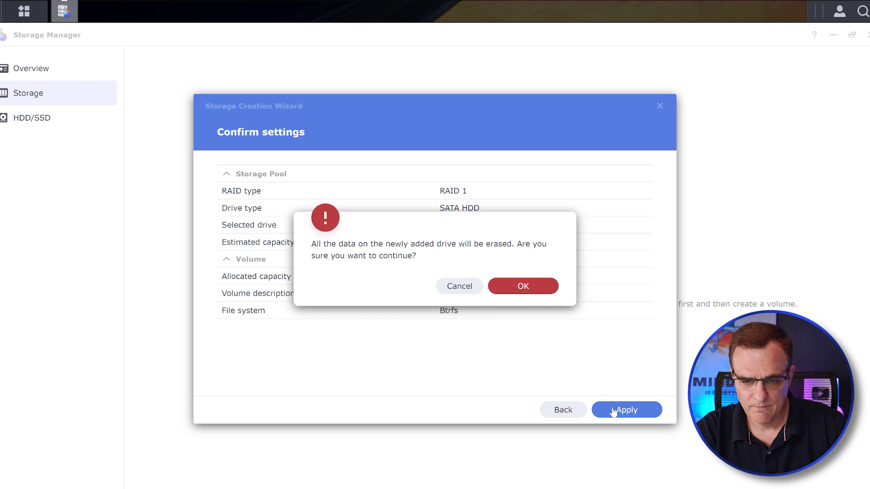
pyautogui.click(523, 287)
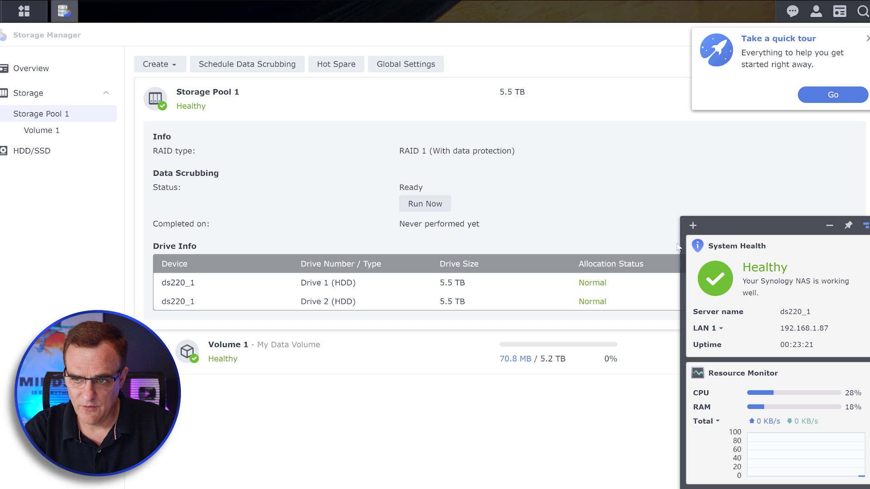
# - Add a Storage widget showing Volume 1 healthy to the DSM widget panel, then hide the panel
pyautogui.moveTo(730, 229)
pyautogui.mouseDown()
pyautogui.moveTo(726, 129)
pyautogui.moveTo(728, 148)
pyautogui.mouseUp()
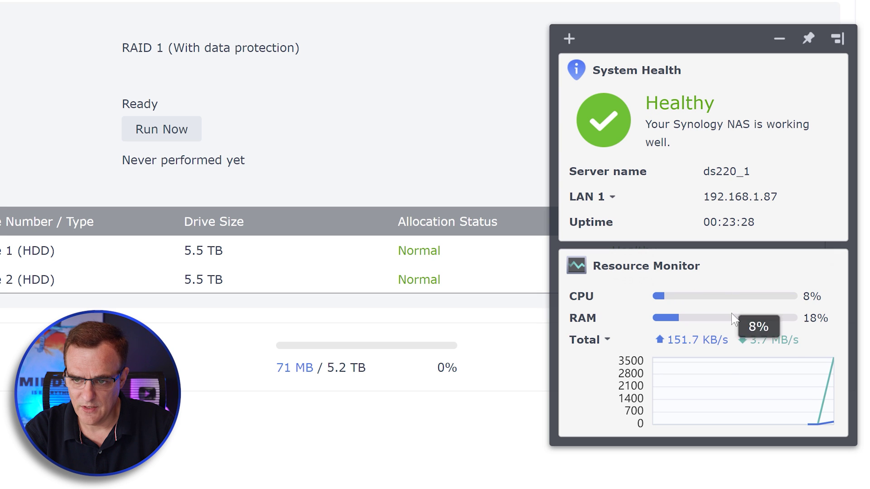
pyautogui.click(569, 39)
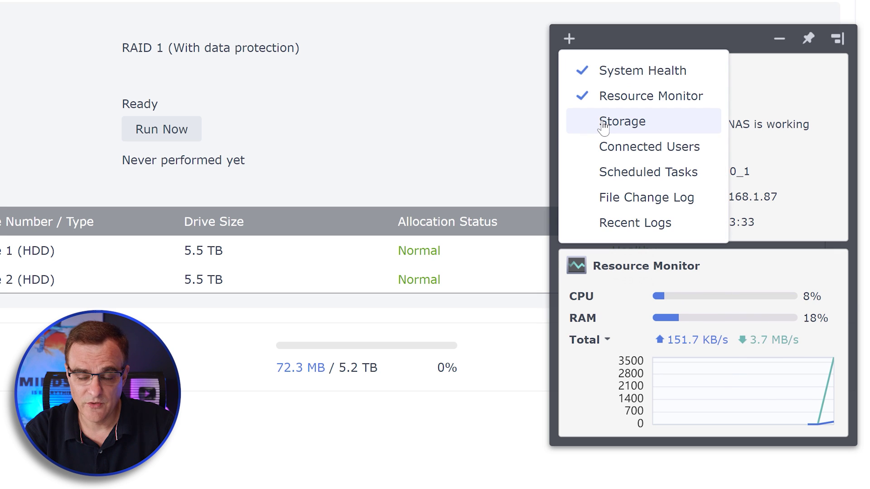
pyautogui.click(603, 127)
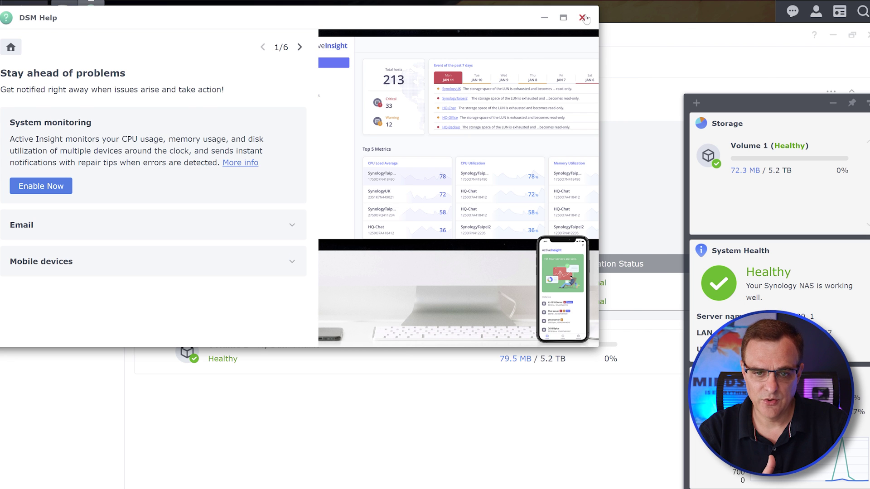
pyautogui.click(583, 19)
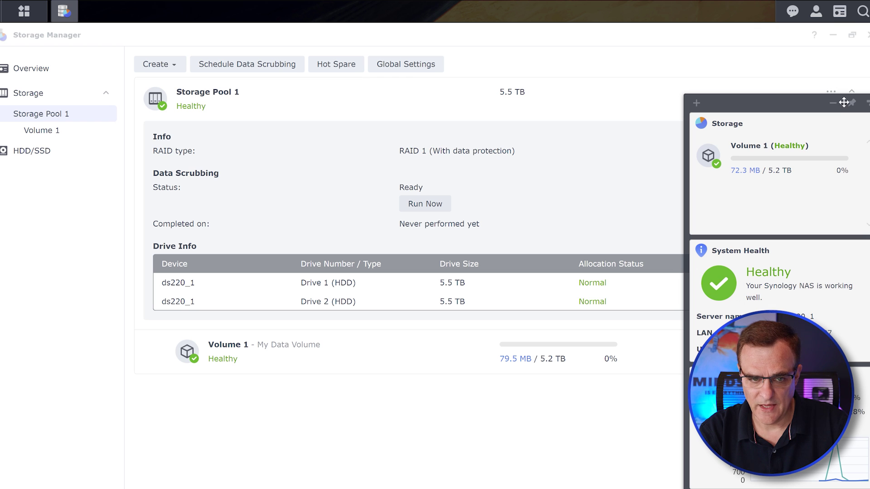
pyautogui.click(833, 103)
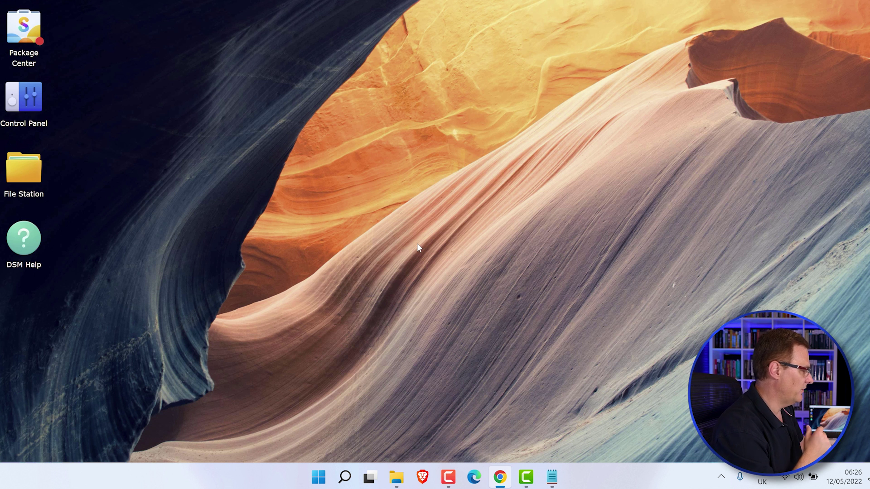
# - Open File Explorer's Network view full screen and select the ds220_1 NAS
pyautogui.click(397, 476)
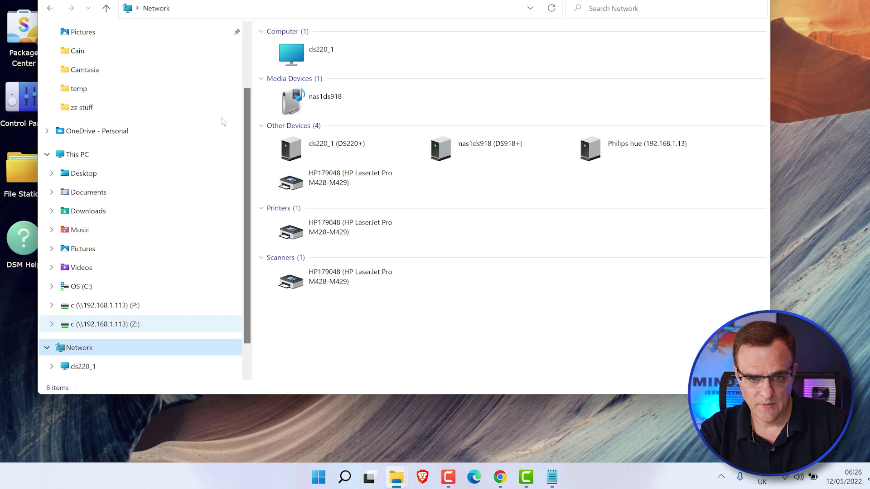
pyautogui.press('super+Up')
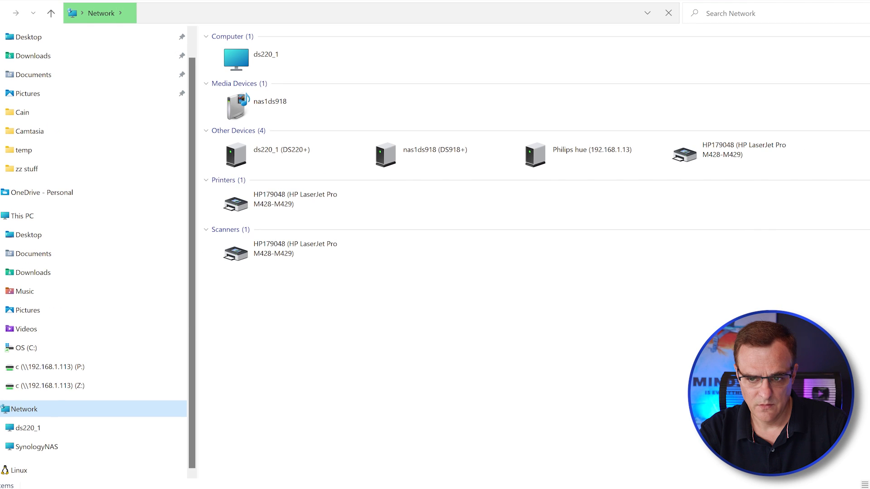
pyautogui.click(278, 160)
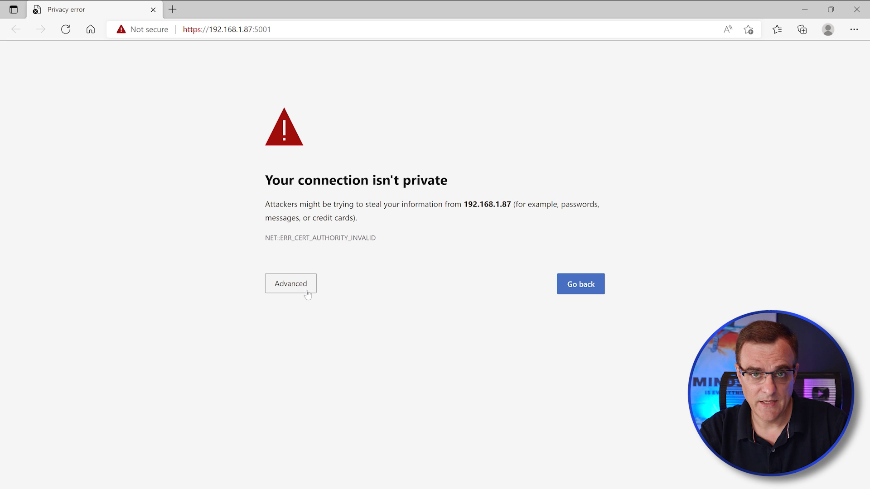
# - Continue past the browser's security warning to the NAS at 192.168.1.87
pyautogui.click(287, 35)
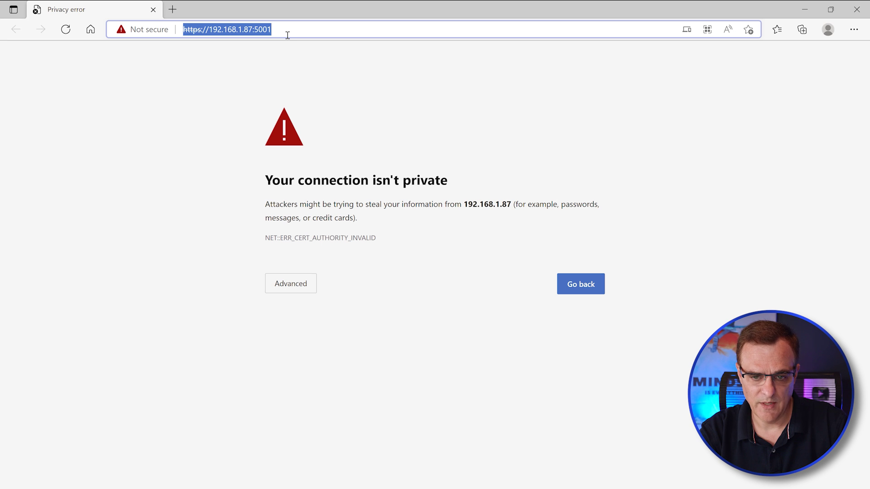
pyautogui.click(289, 284)
pyautogui.click(317, 372)
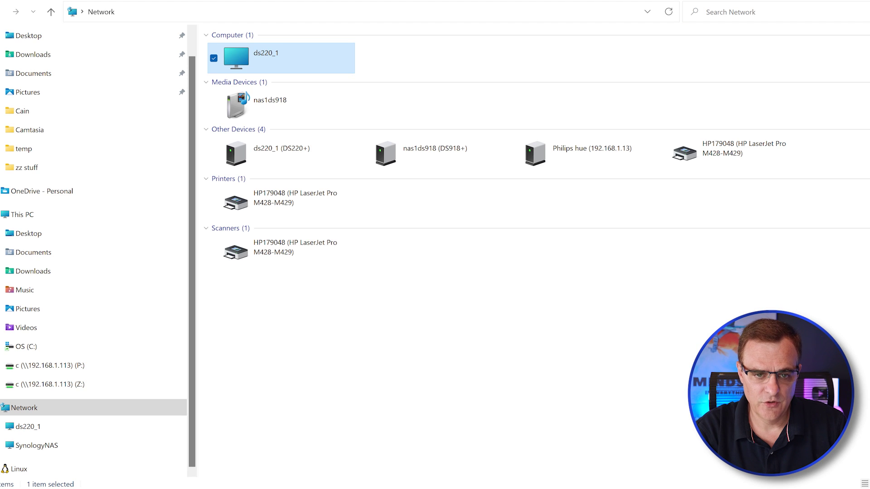
# - Connect to ds220_1 with the NAS user's name and password, remembering the credentials
pyautogui.doubleClick(275, 58)
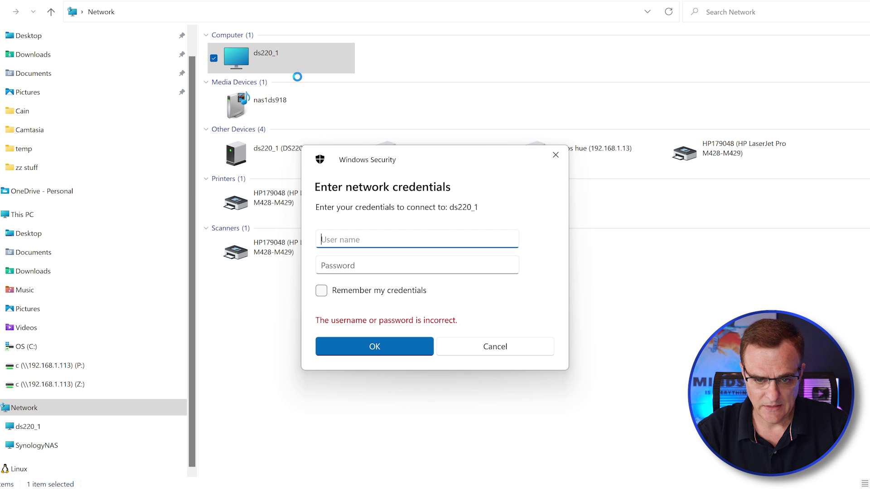
pyautogui.write('david')
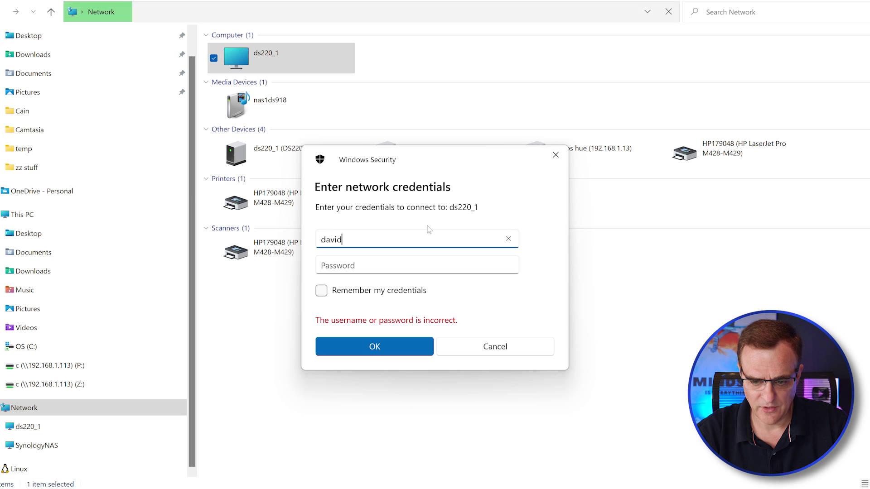
pyautogui.click(375, 294)
pyautogui.click(410, 349)
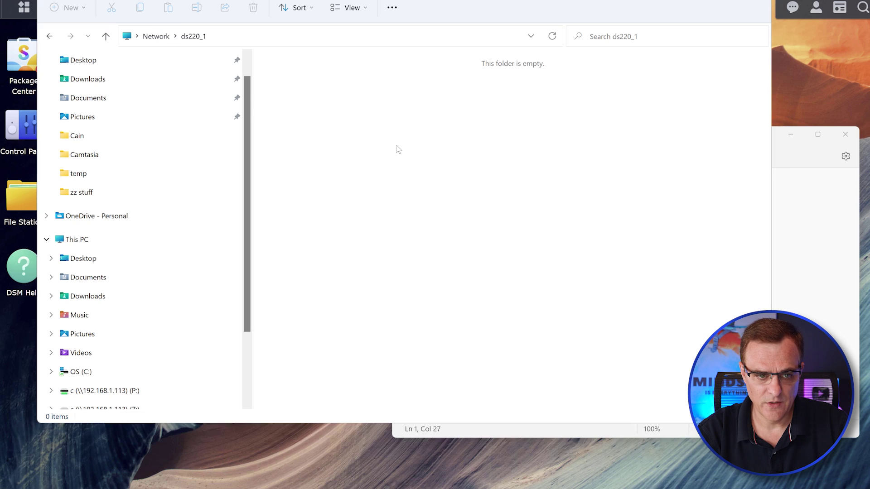
pyautogui.press('super+d')
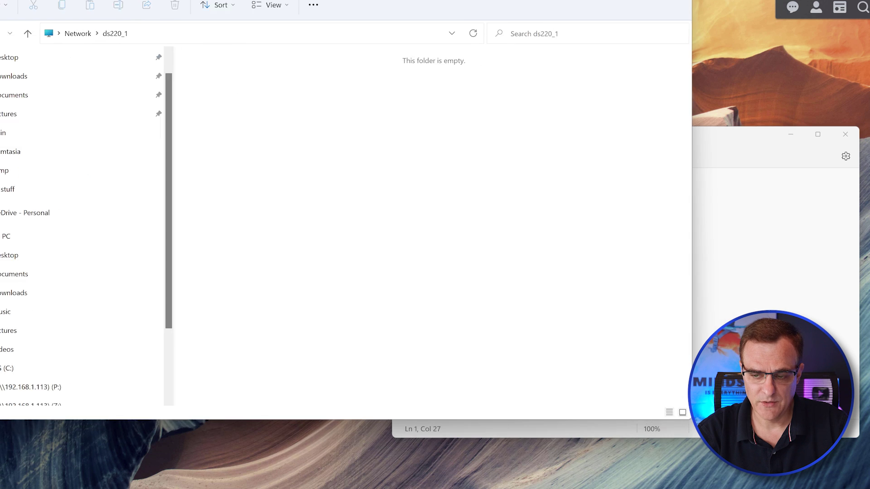
# - Launch File Station and start a new shared folder named Davids_Data, described 'My Data'
pyautogui.click(24, 202)
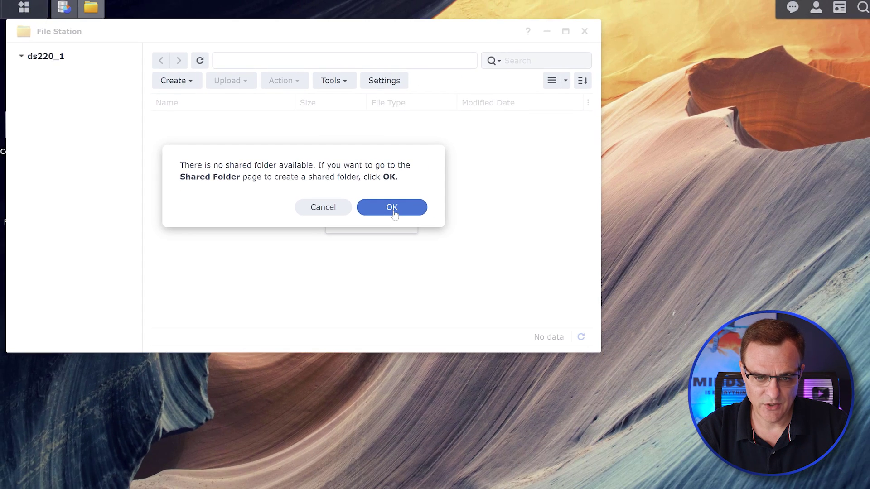
pyautogui.click(428, 217)
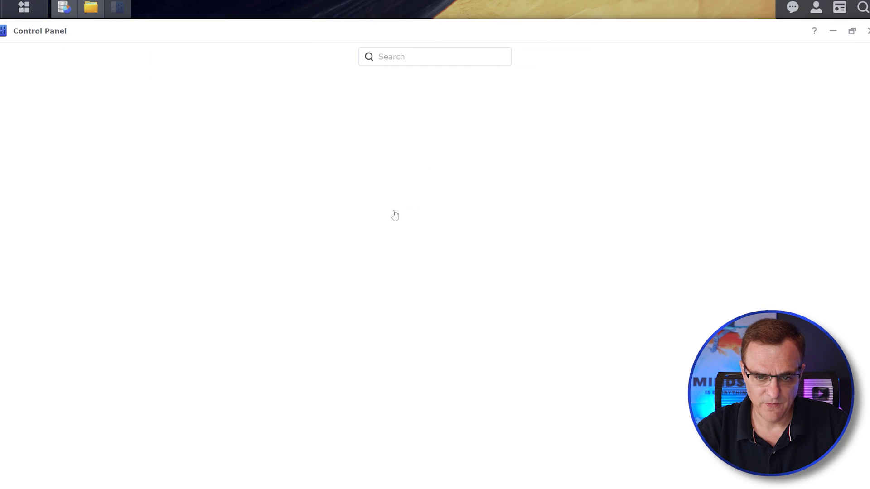
pyautogui.click(420, 160)
pyautogui.write('M')
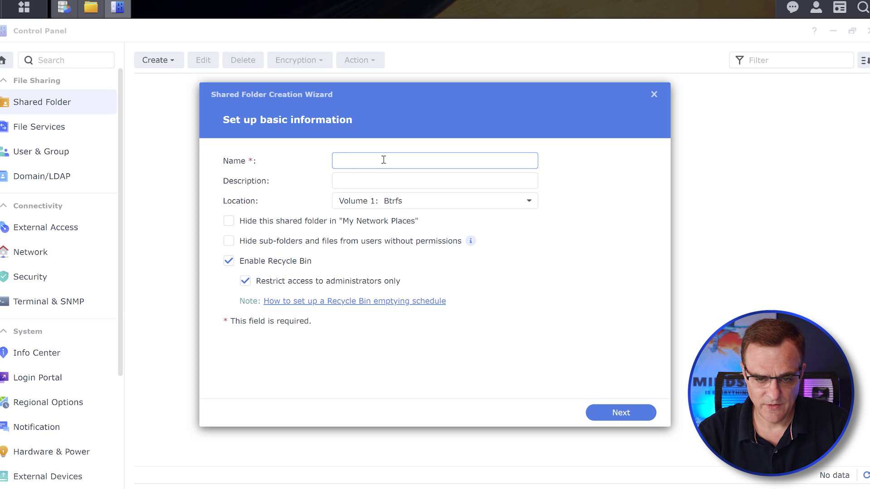
pyautogui.write('Davids_Data')
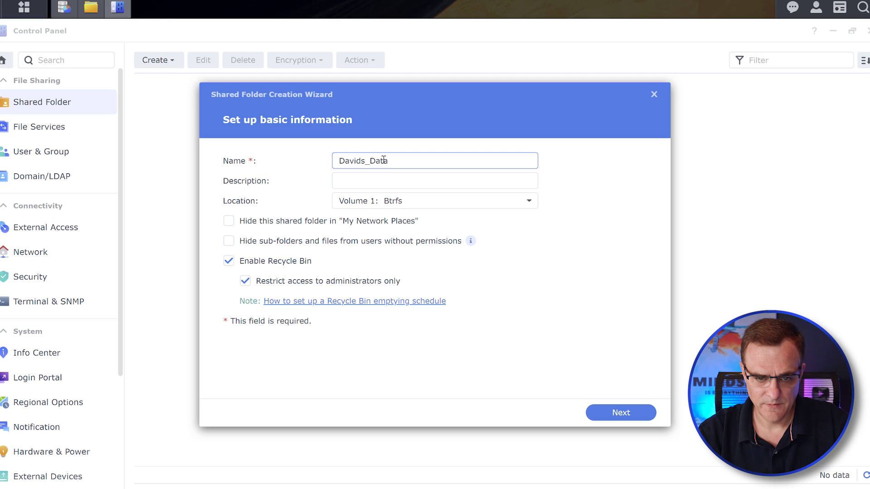
pyautogui.press('Tab')
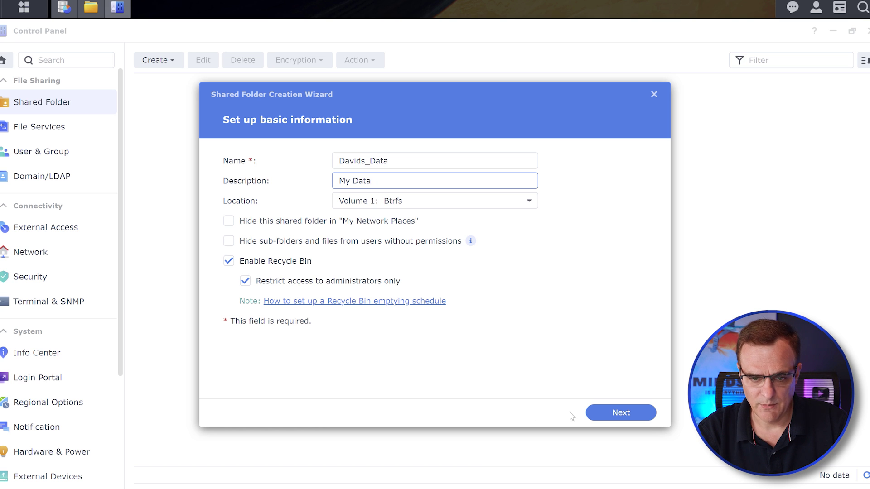
# - Finish the wizard with default encryption and advanced settings, granting the user Read/Write
pyautogui.click(609, 414)
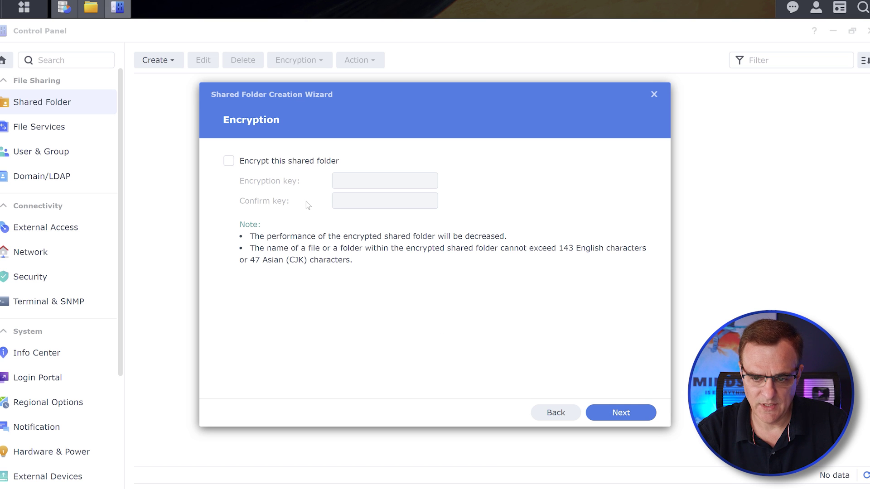
pyautogui.click(611, 412)
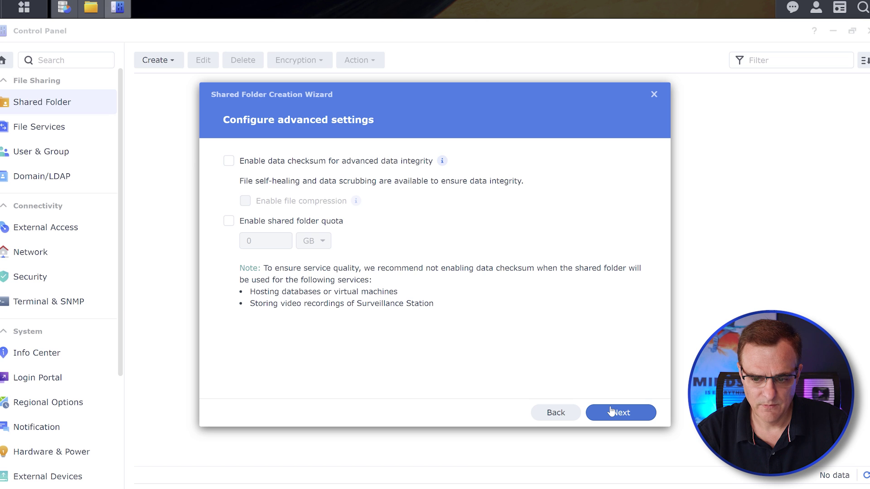
pyautogui.click(611, 412)
pyautogui.click(611, 411)
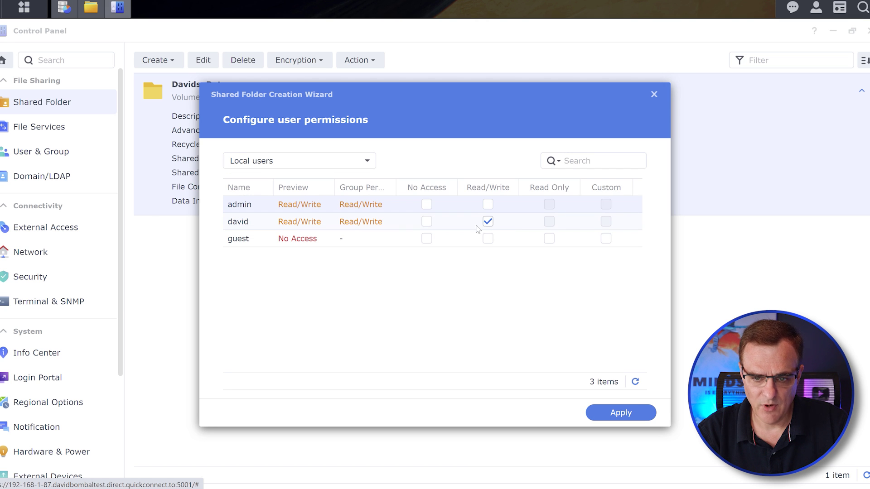
pyautogui.click(614, 415)
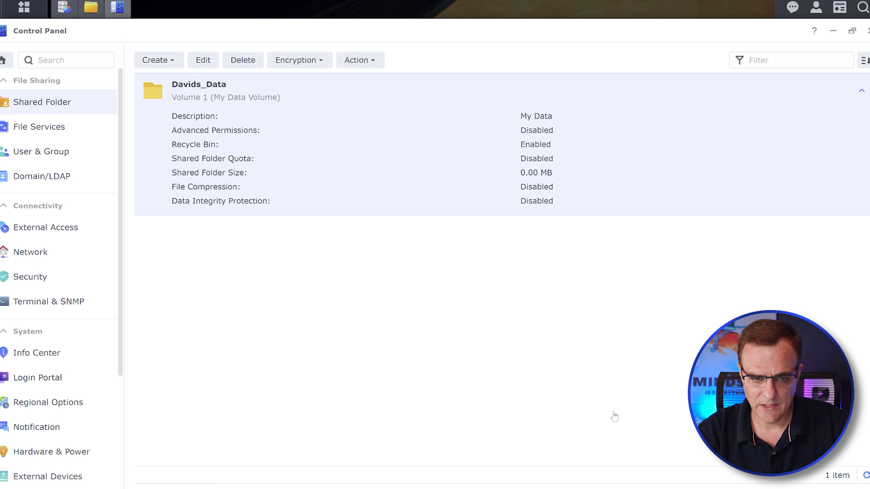
# - Refresh ds220_1 in File Explorer and open the new Davids_Data share
pyautogui.hotkey('alt', 'Tab')
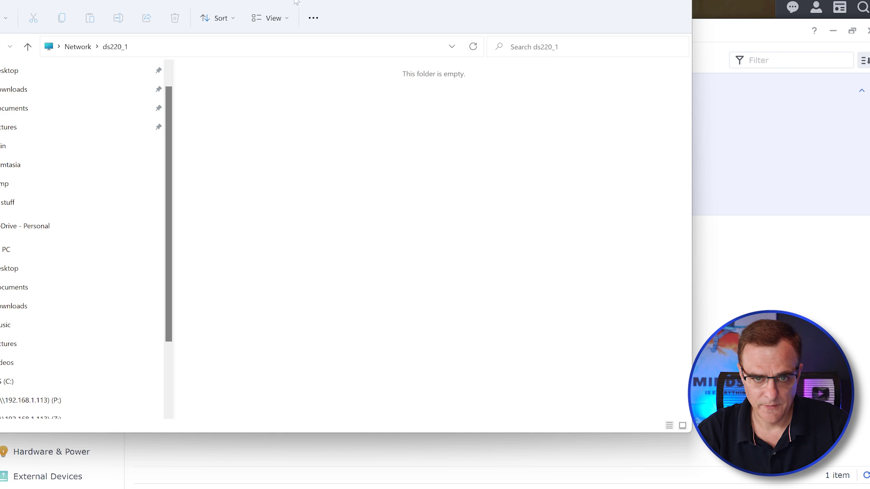
pyautogui.moveTo(295, 1); pyautogui.dragTo(342, 6)
pyautogui.click(551, 52)
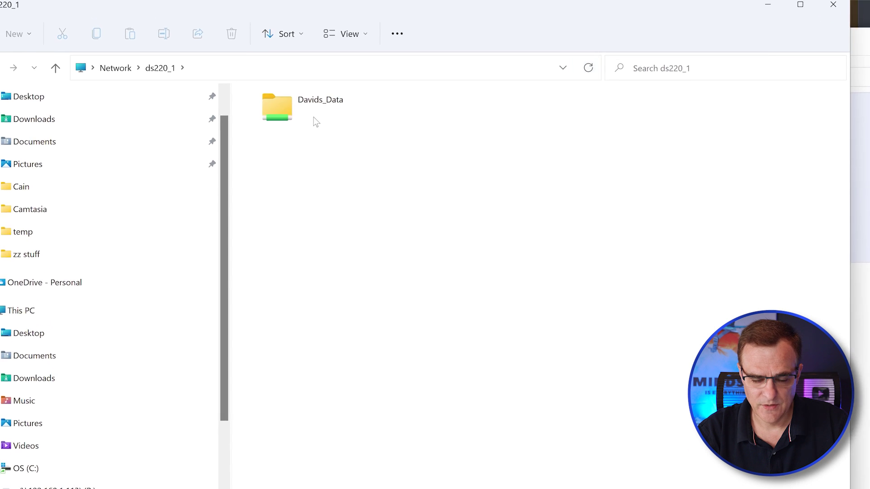
pyautogui.doubleClick(301, 116)
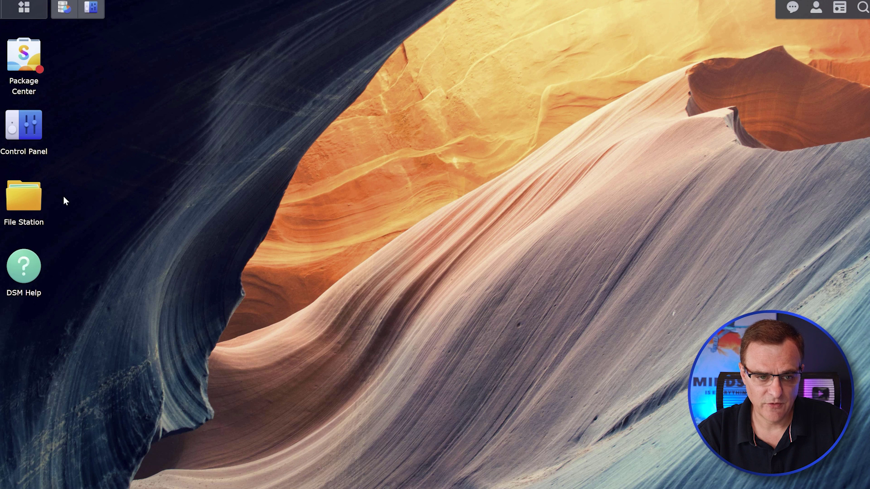
# - Launch File Station in DSM and resize Explorer so both windows are visible
pyautogui.doubleClick(40, 199)
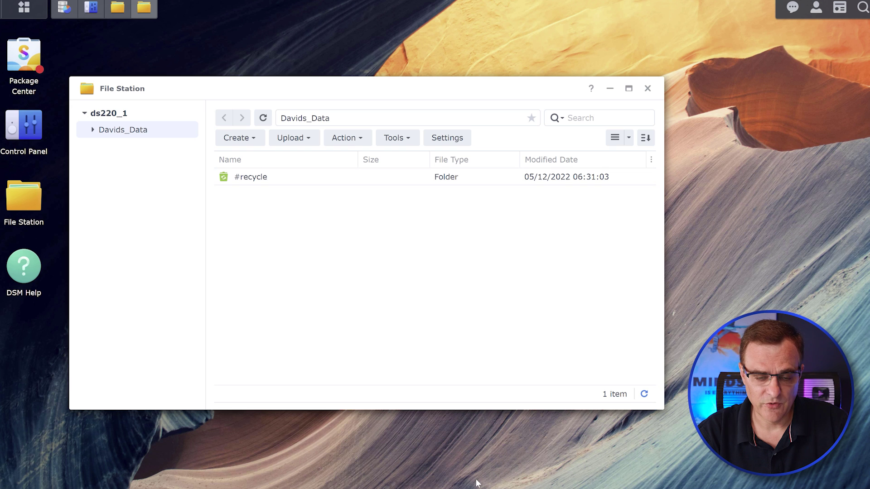
pyautogui.hotkey('alt', 'Tab')
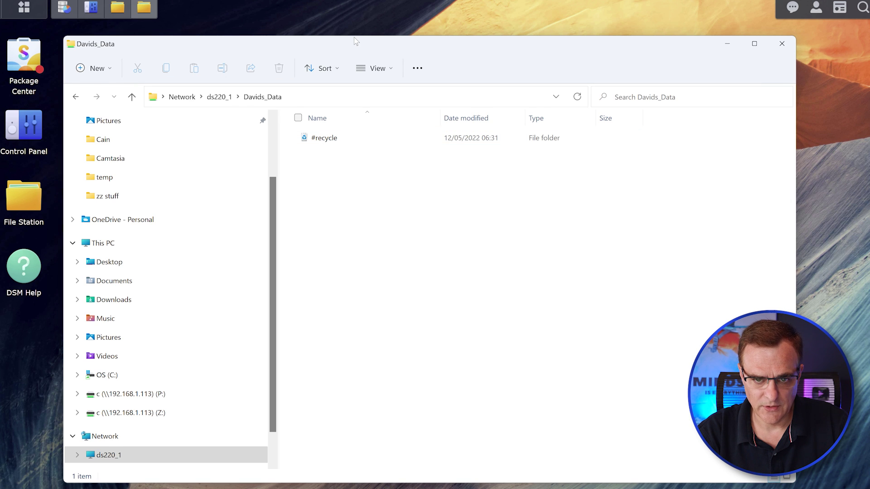
pyautogui.moveTo(355, 36); pyautogui.dragTo(359, 185)
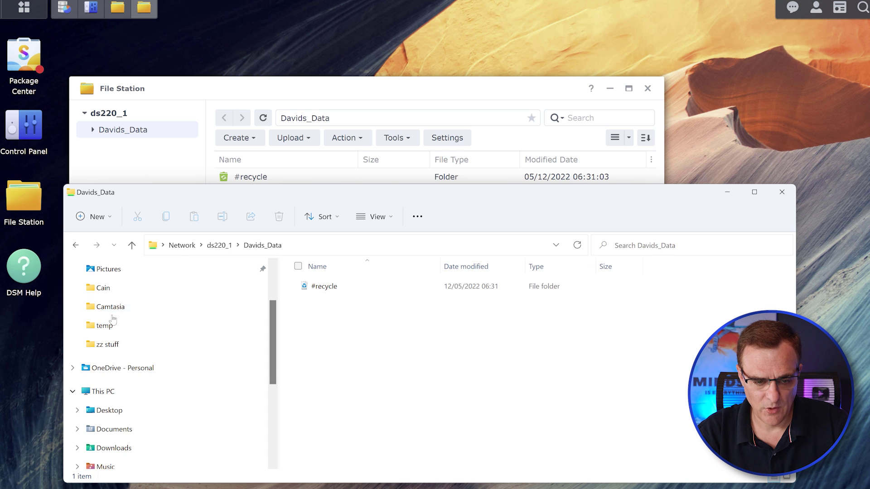
# - Copy ChromeSetup.exe from Downloads and paste it into the Davids_Data share
pyautogui.scroll(1, 111, 308)
pyautogui.click(114, 268)
pyautogui.click(341, 390)
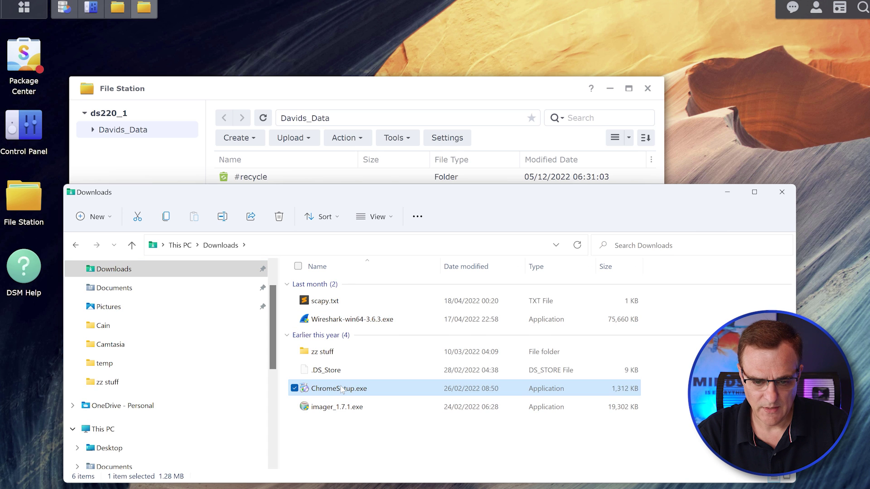
pyautogui.rightClick(342, 389)
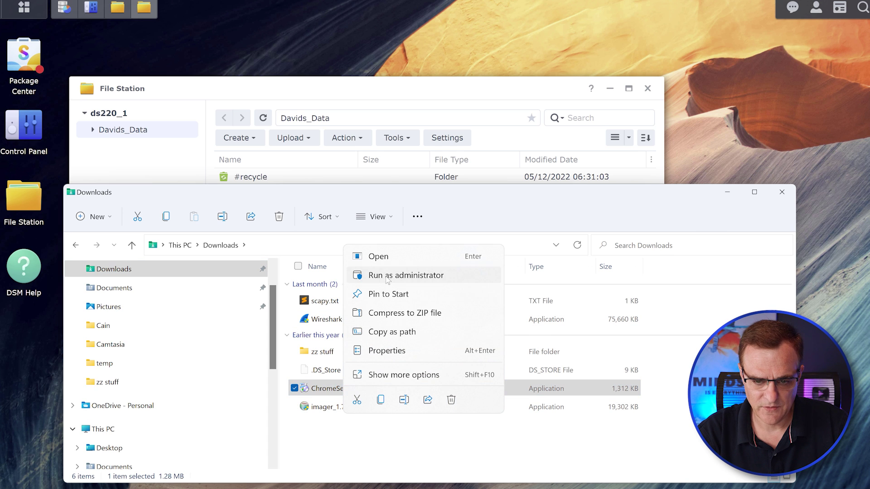
pyautogui.click(381, 399)
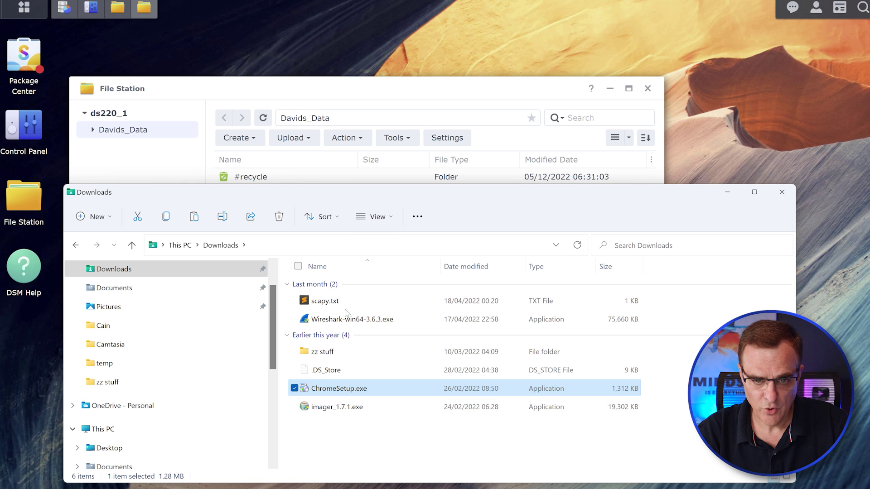
pyautogui.hotkey('alt', 'Left')
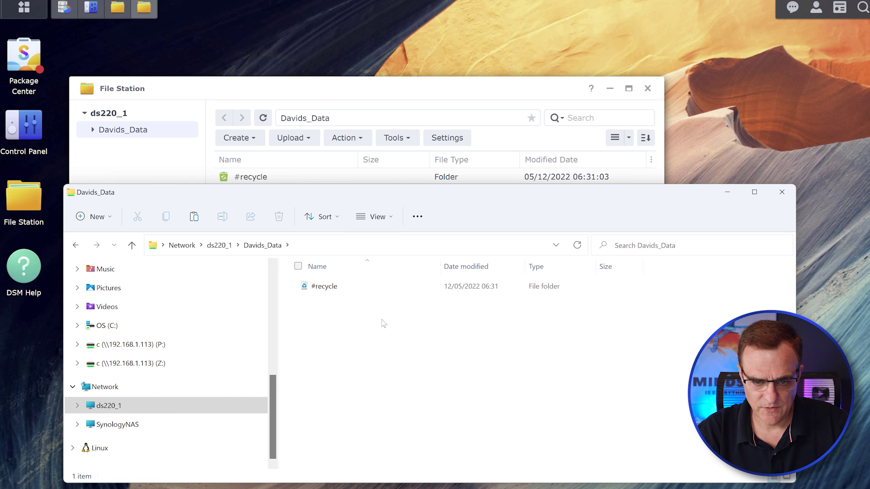
pyautogui.rightClick(390, 338)
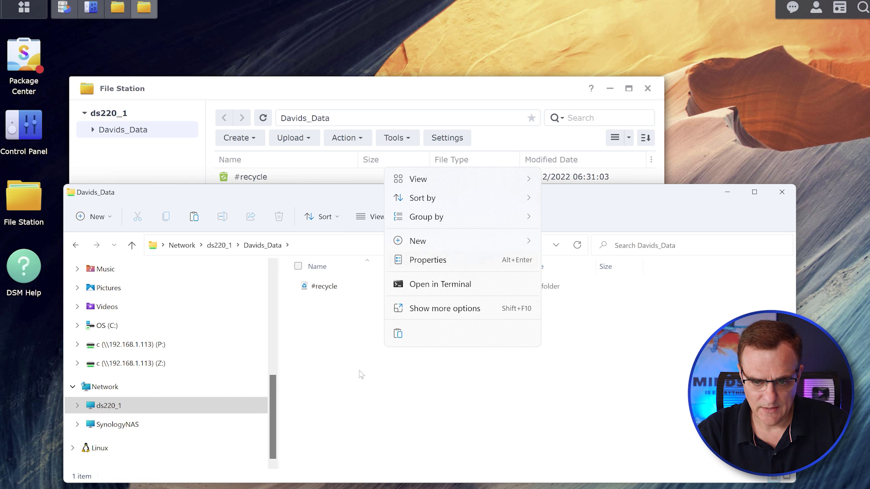
pyautogui.click(398, 333)
# - Refresh File Station's Davids_Data listing to confirm ChromeSetup.exe appears there
pyautogui.moveTo(400, 185); pyautogui.dragTo(400, 235)
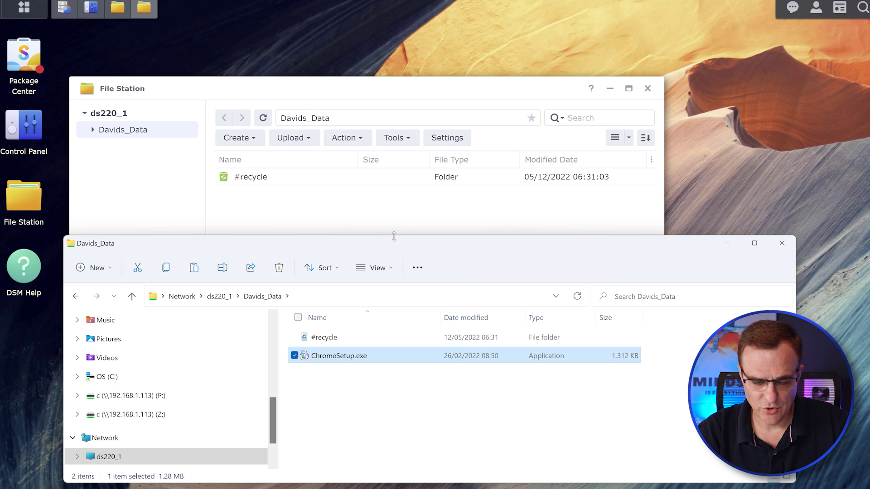
pyautogui.click(297, 182)
pyautogui.click(263, 118)
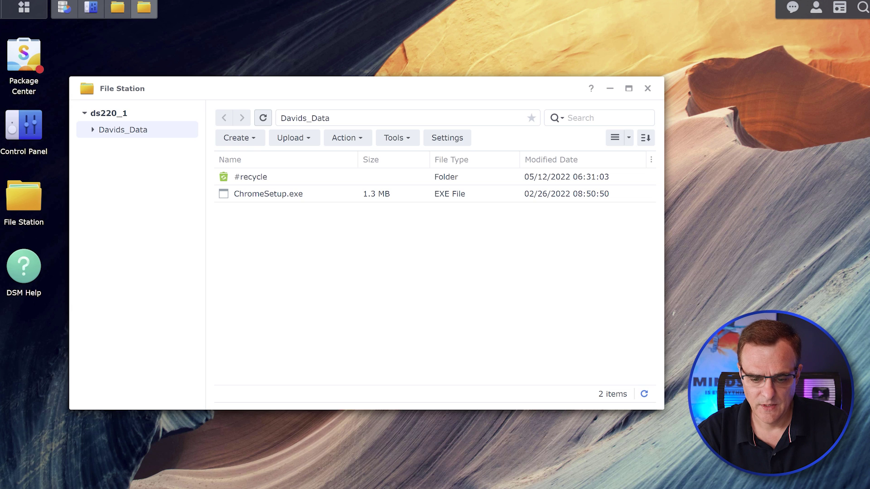
pyautogui.hotkey('alt', 'Tab')
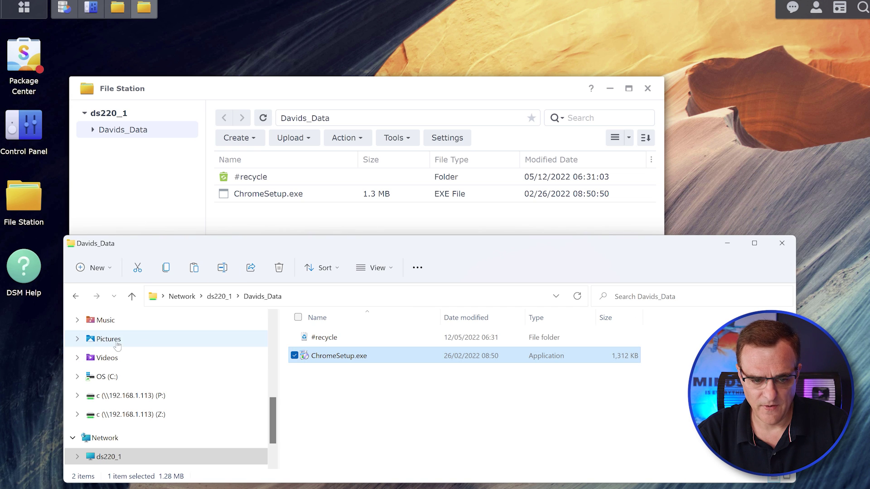
pyautogui.scroll(3, 273, 334)
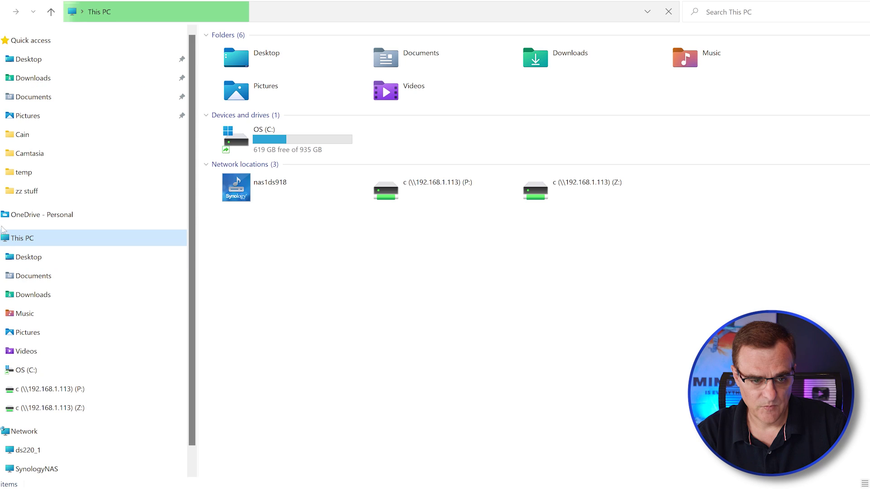
# - Navigate File Explorer to Network > ds220_1 > Davids_Data
pyautogui.click(3, 237)
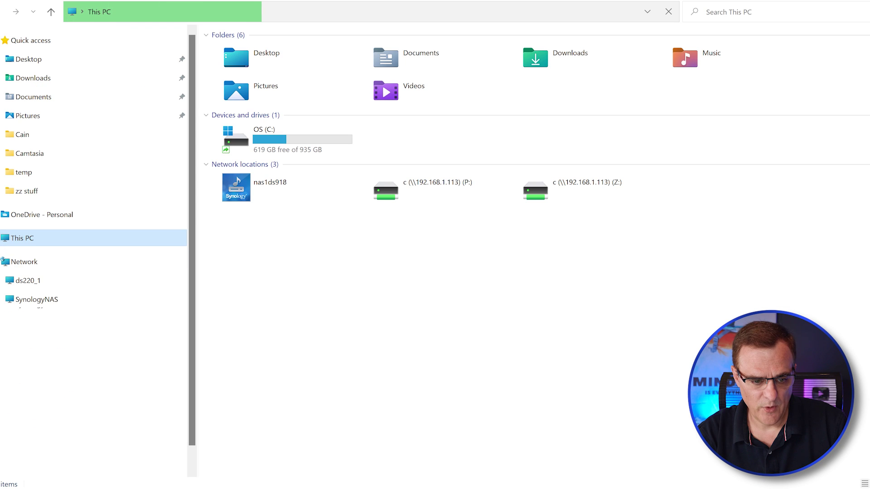
pyautogui.click(33, 270)
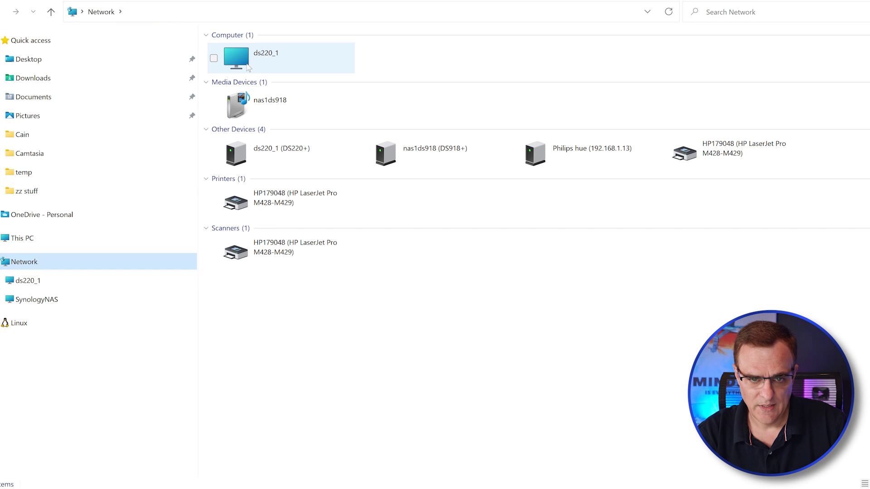
pyautogui.doubleClick(256, 63)
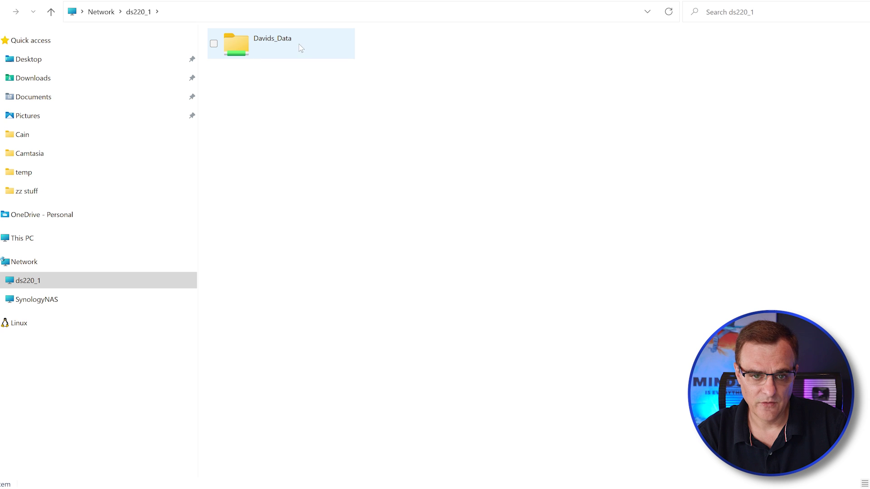
pyautogui.doubleClick(301, 47)
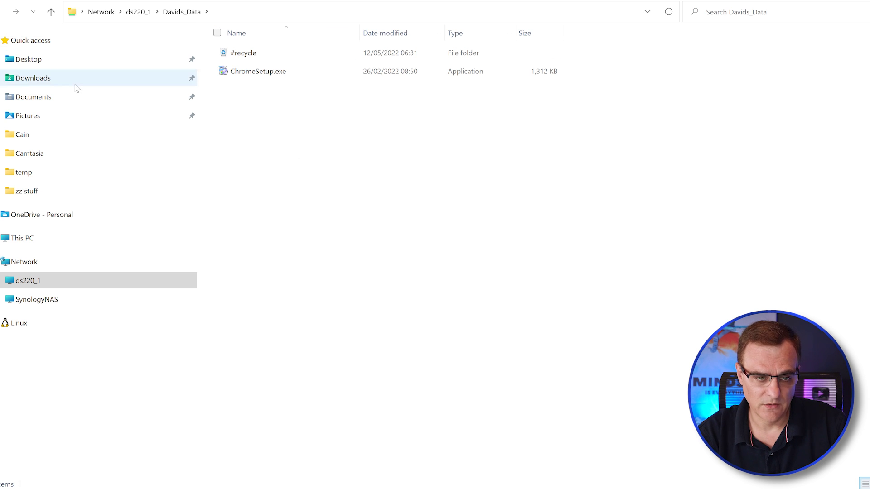
# - Open a second File Explorer window at Downloads > zz stuff
pyautogui.rightClick(406, 473)
pyautogui.click(340, 434)
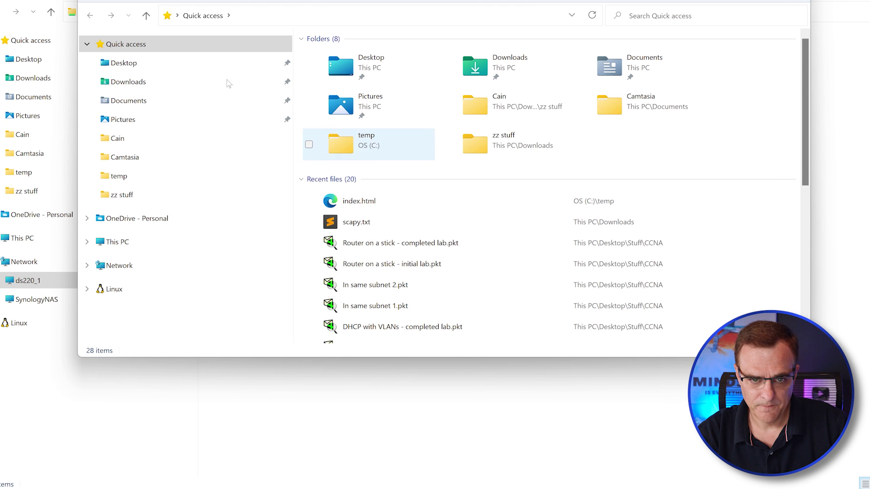
pyautogui.click(142, 82)
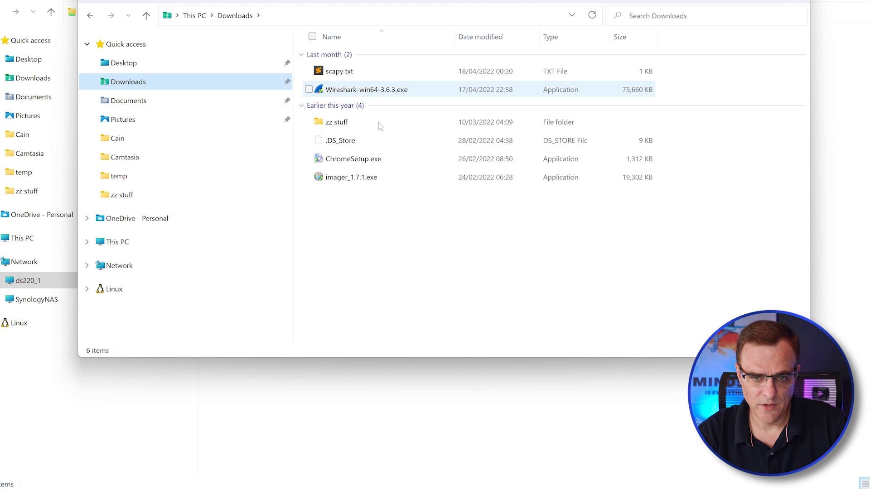
pyautogui.doubleClick(355, 123)
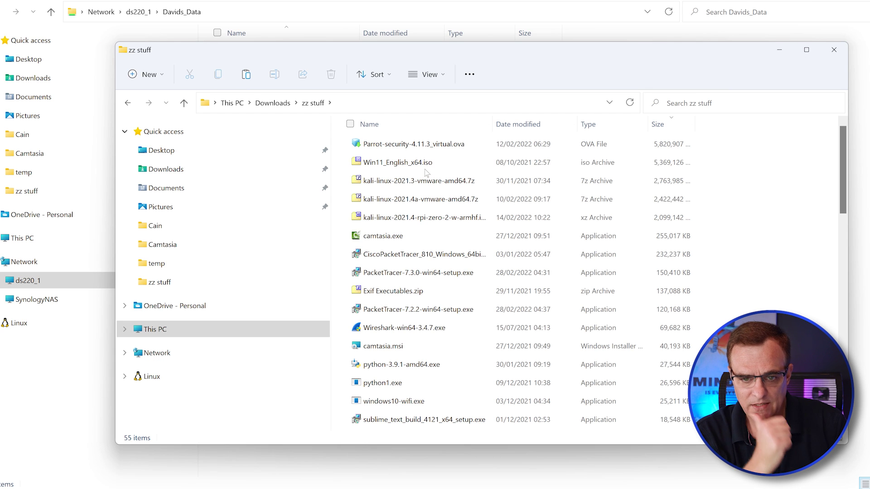
# - Copy Win11_English_x64.iso into Davids_Data and reload File Station's listing
pyautogui.click(423, 166)
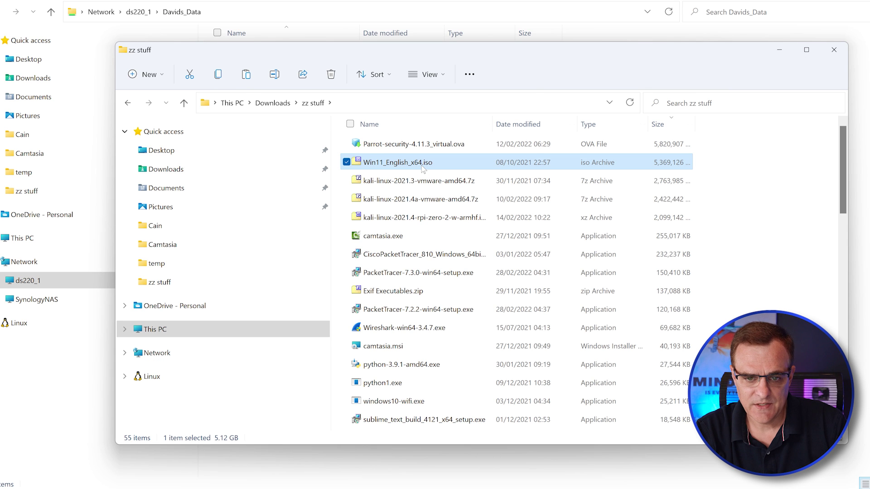
pyautogui.rightClick(423, 167)
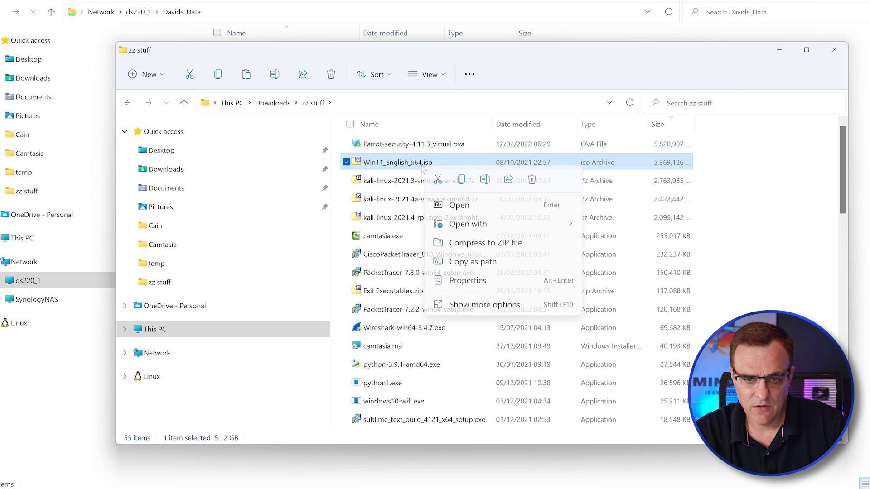
pyautogui.click(462, 180)
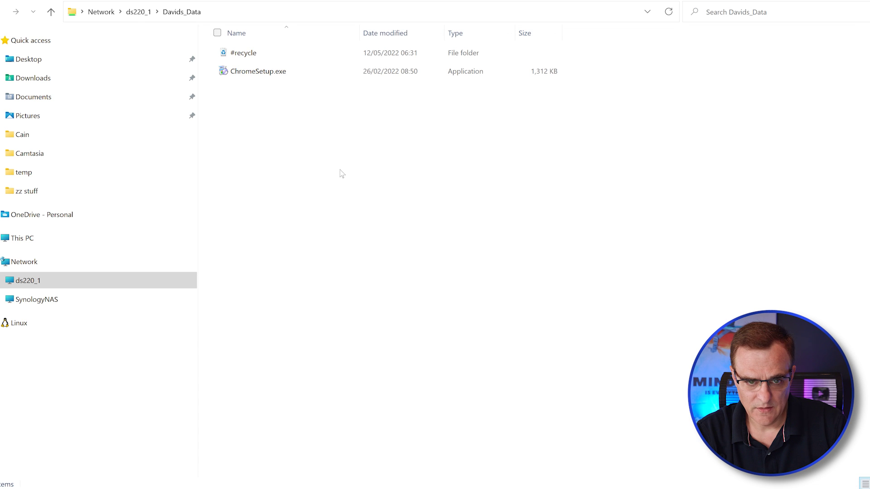
pyautogui.rightClick(341, 172)
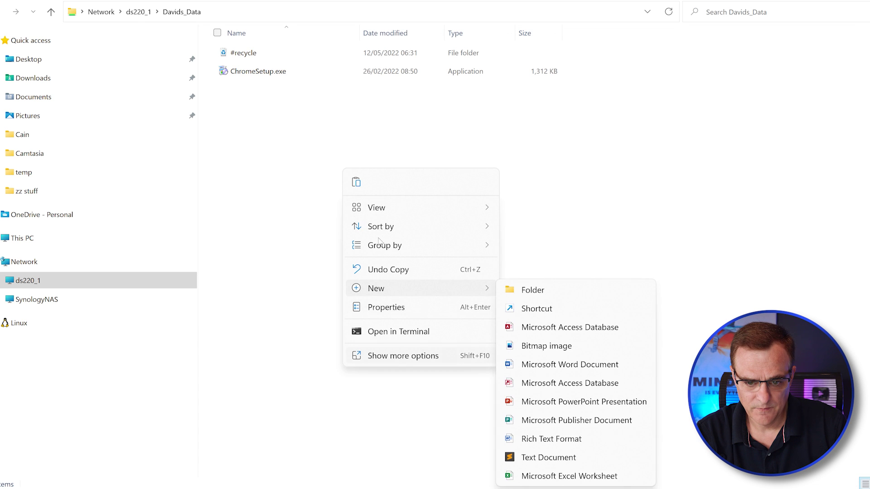
pyautogui.click(357, 188)
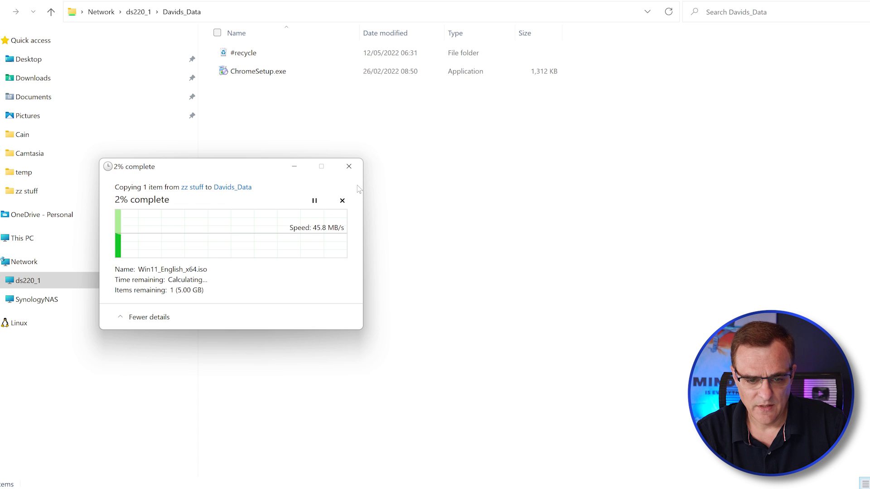
pyautogui.moveTo(396, 488)
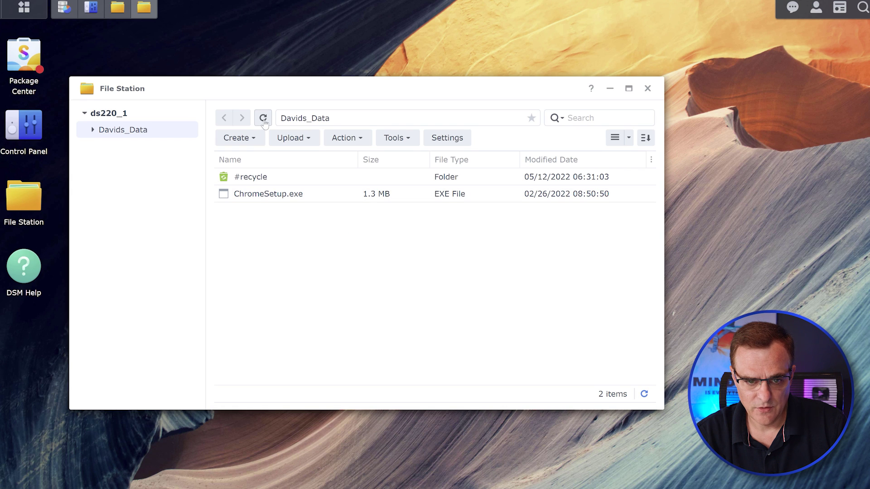
pyautogui.click(264, 118)
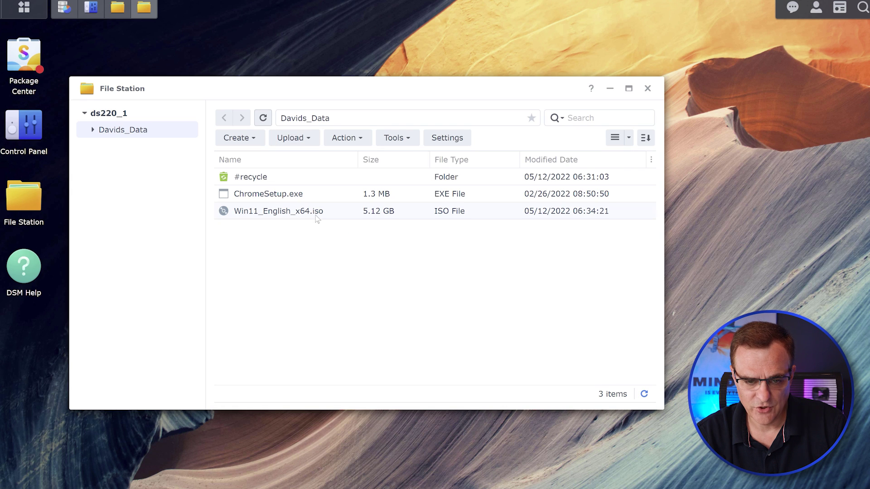
# - Refresh File Station to check the ISO copy, and raise the status widgets to show resource usage
pyautogui.click(263, 118)
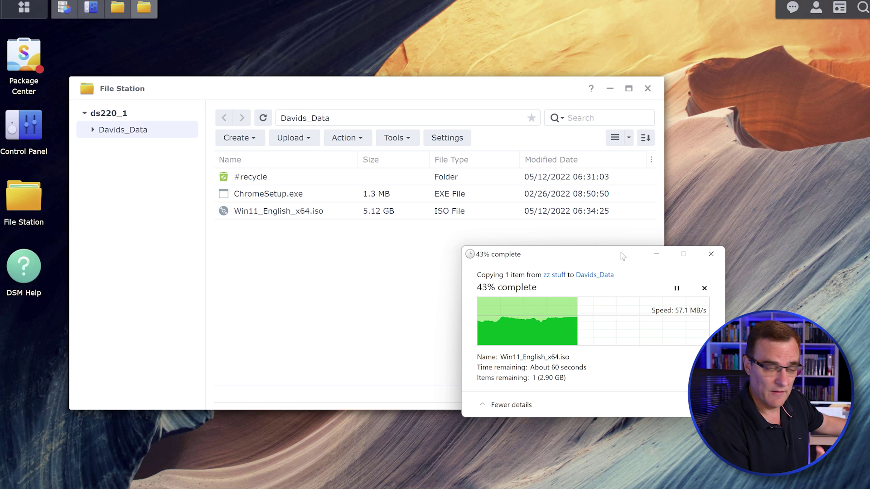
pyautogui.click(839, 7)
pyautogui.moveTo(793, 100); pyautogui.dragTo(792, 44)
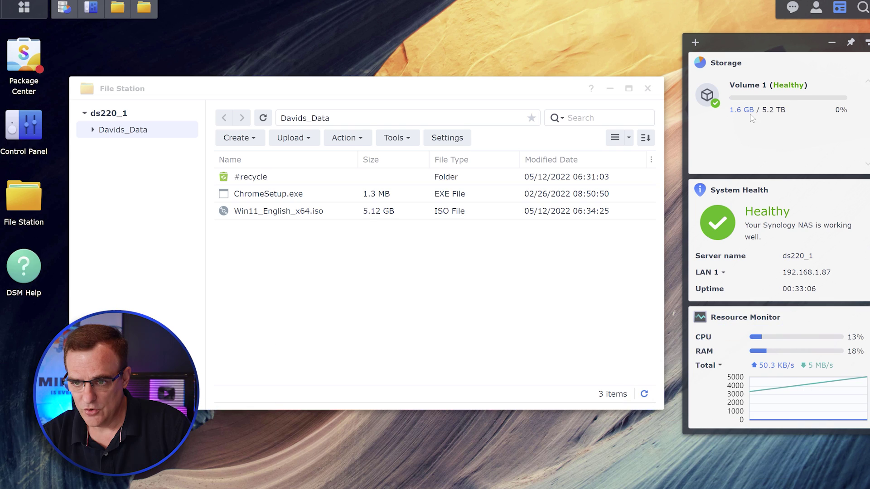
pyautogui.moveTo(748, 123)
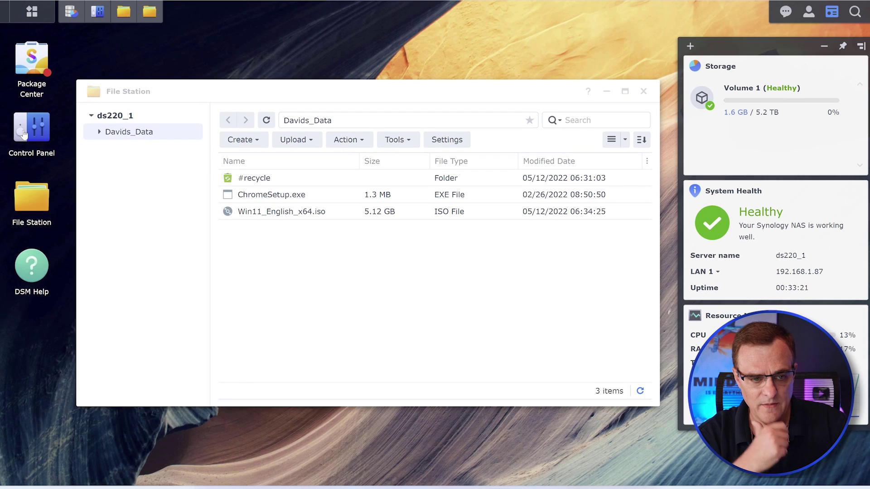
# - Review the User & Group and External Access settings in Control Panel
pyautogui.click(24, 129)
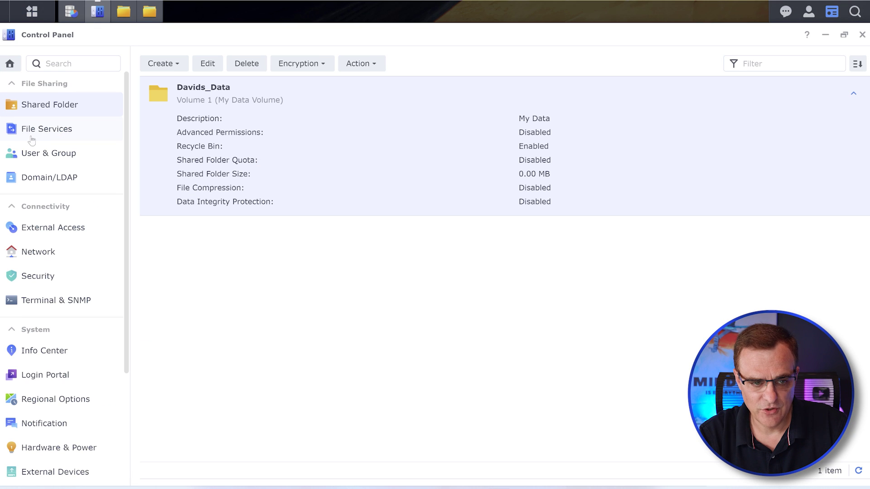
pyautogui.click(69, 160)
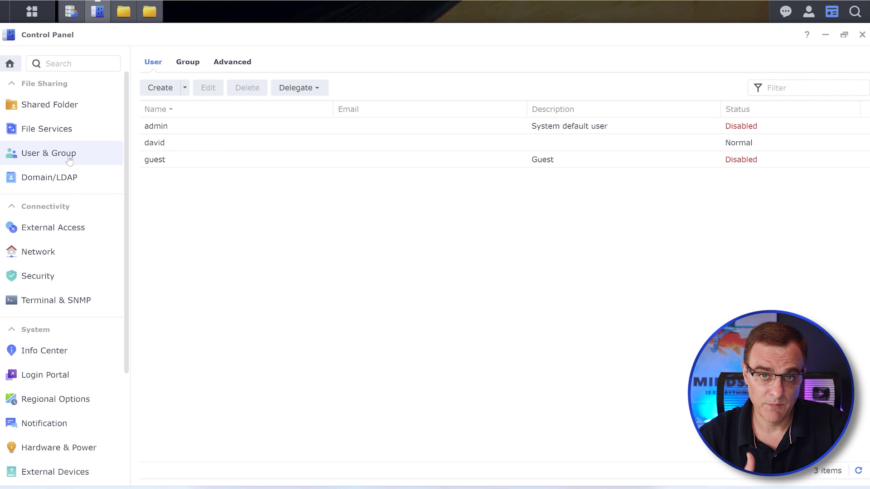
pyautogui.click(67, 229)
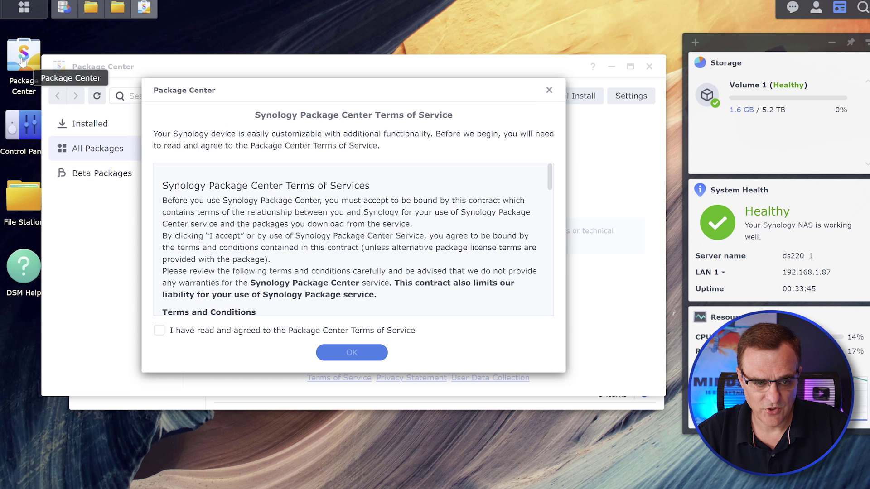
# - Accept the Package Center terms, maximize it, and install Cloud Sync found by searching 'clo'
pyautogui.click(159, 330)
pyautogui.click(367, 352)
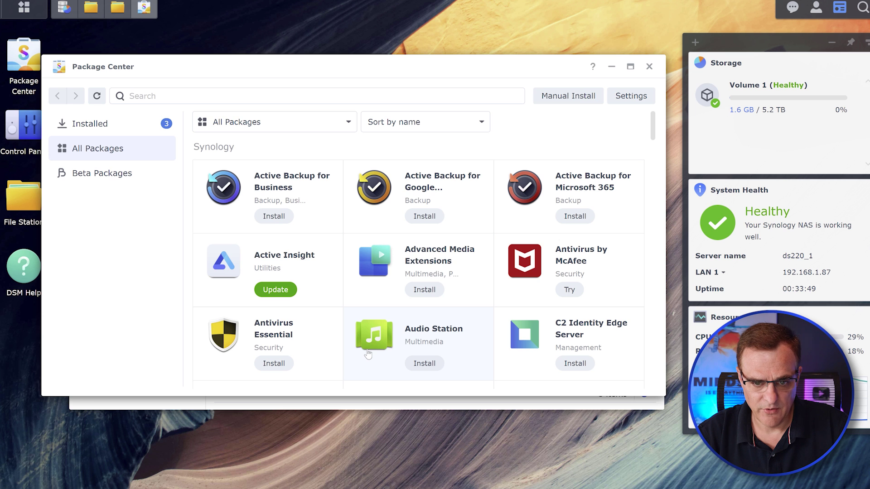
pyautogui.click(630, 66)
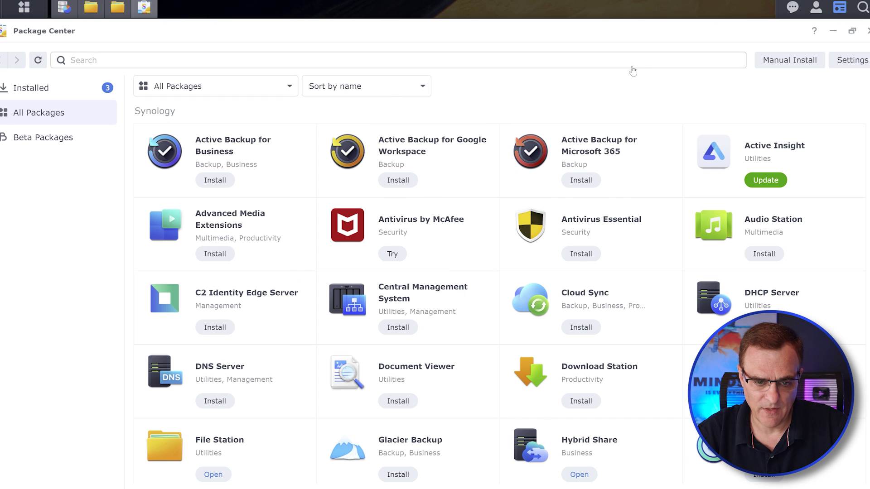
pyautogui.click(254, 63)
pyautogui.write('cloud')
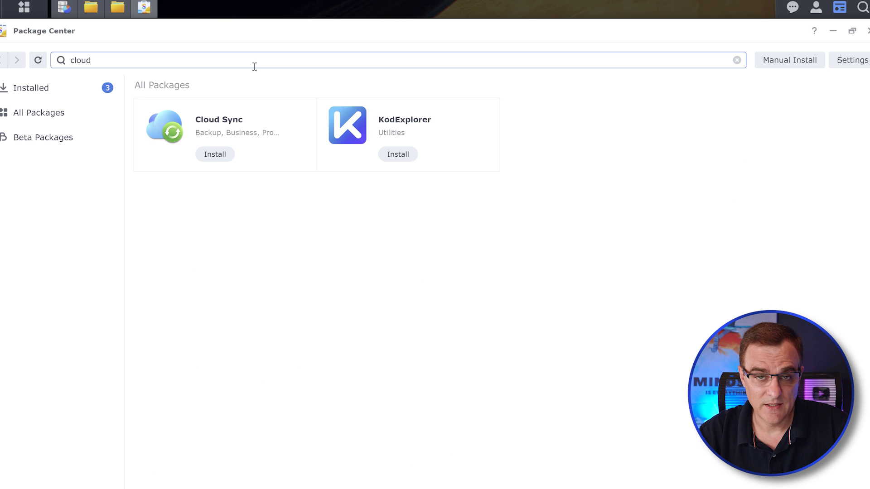
pyautogui.click(216, 154)
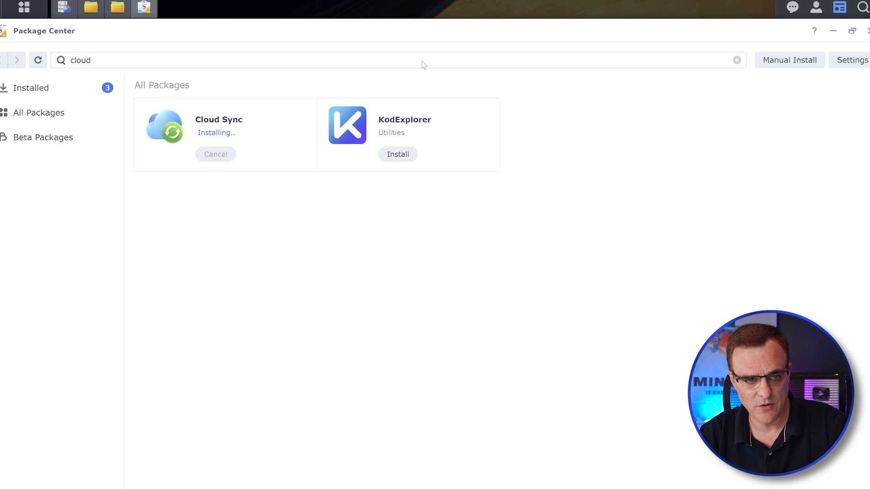
# - Clear the package search and scroll through the full package list
pyautogui.click(124, 60)
pyautogui.press('BackSpace')
pyautogui.press('BackSpace')
pyautogui.press('BackSpace')
pyautogui.press('BackSpace')
pyautogui.press('BackSpace')
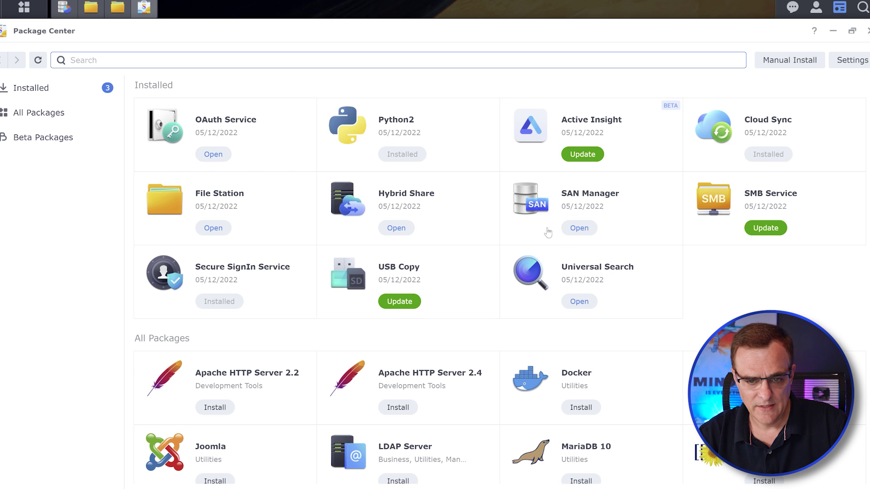
pyautogui.scroll(-4, 547, 232)
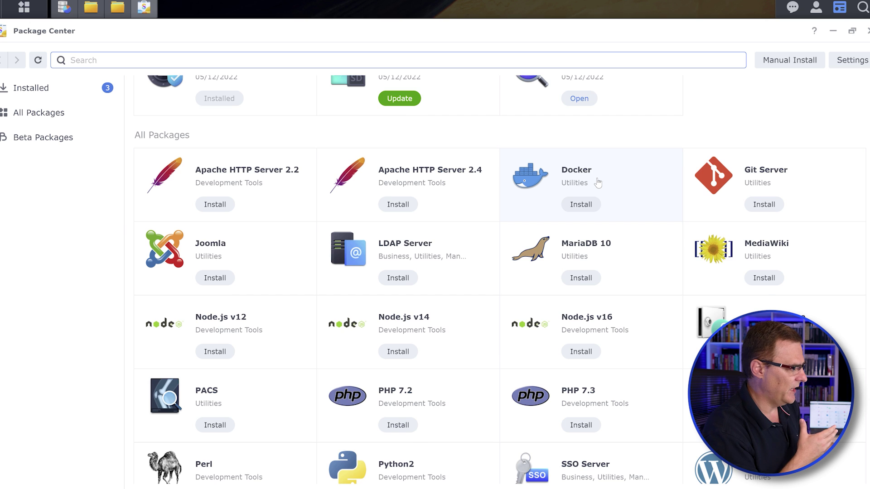
pyautogui.scroll(-4, 598, 183)
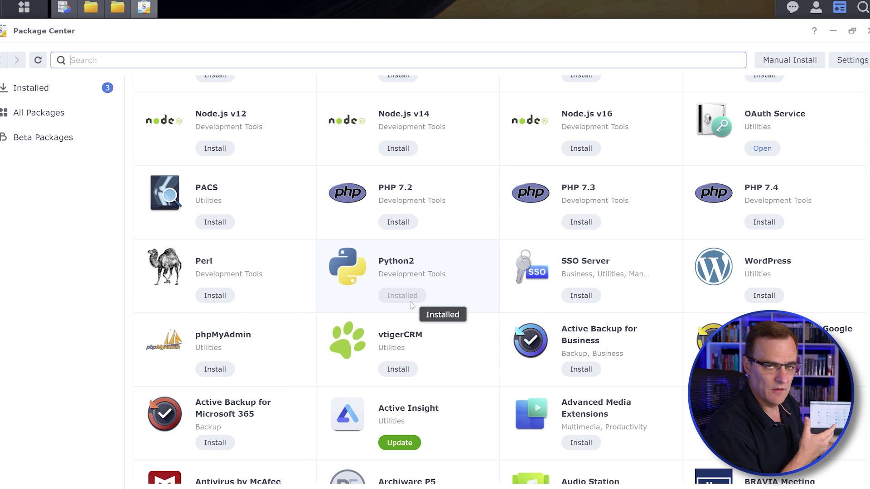
pyautogui.scroll(-4, 721, 277)
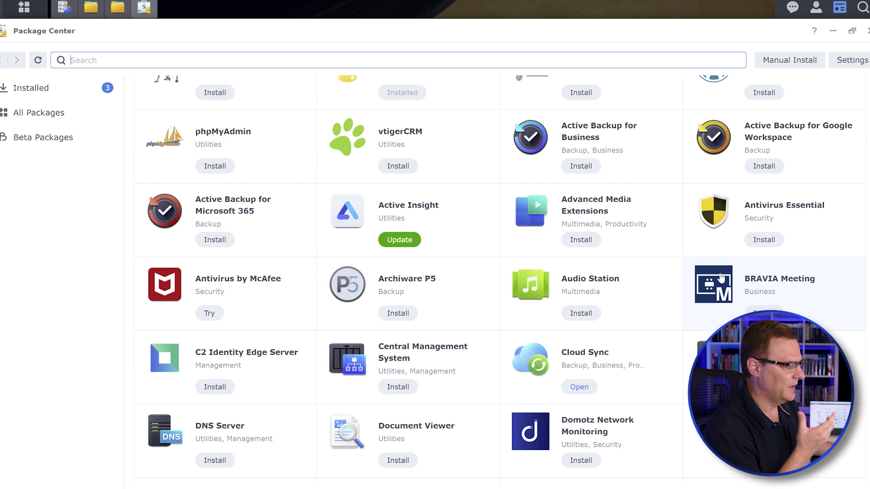